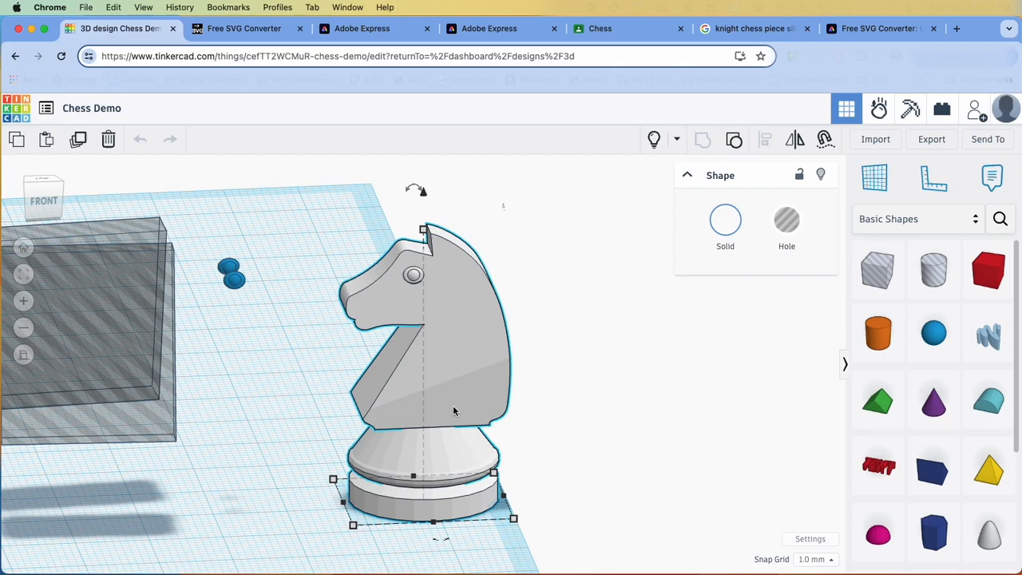
Examine the finished knight chess piece and the row of separate parts it is assembled from
{"action": "left_click", "coordinate": [583, 414]}
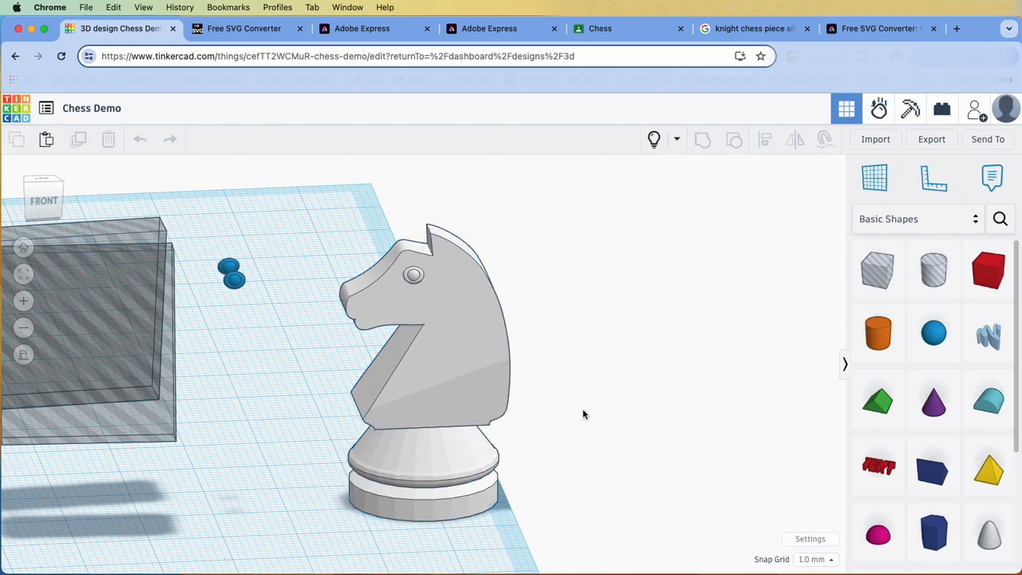
{"action": "right_click_drag", "start_coordinate": [552, 431], "coordinate": [520, 434]}
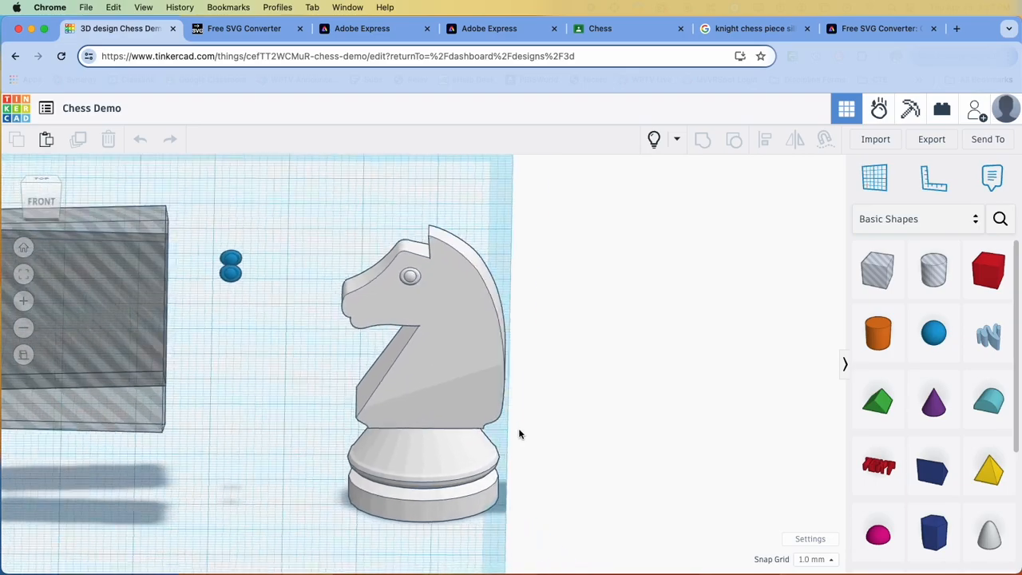
{"action": "scroll", "coordinate": [520, 434], "scroll_direction": "down", "scroll_amount": 5}
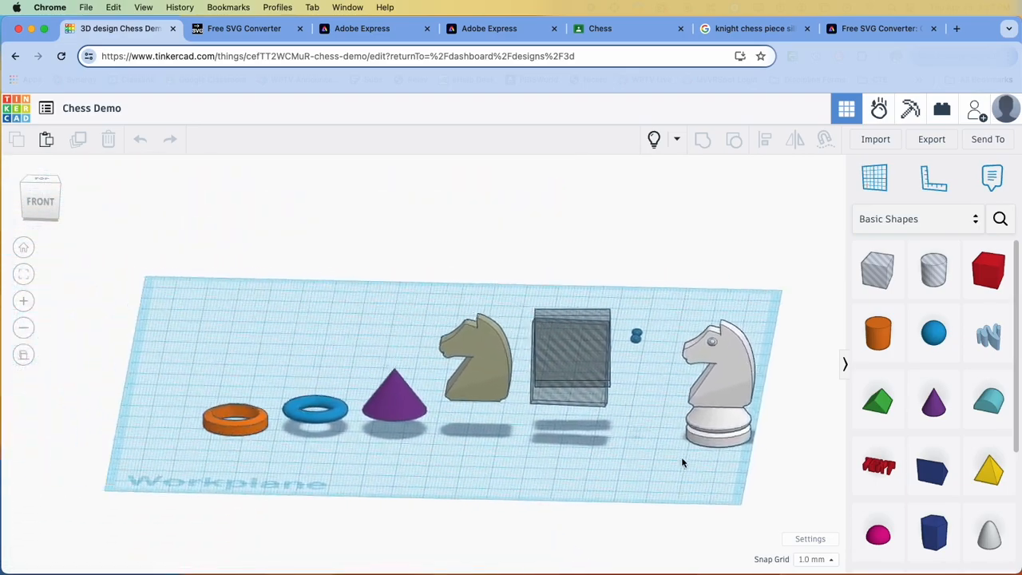
{"action": "scroll", "coordinate": [392, 448], "scroll_direction": "up", "scroll_amount": 5}
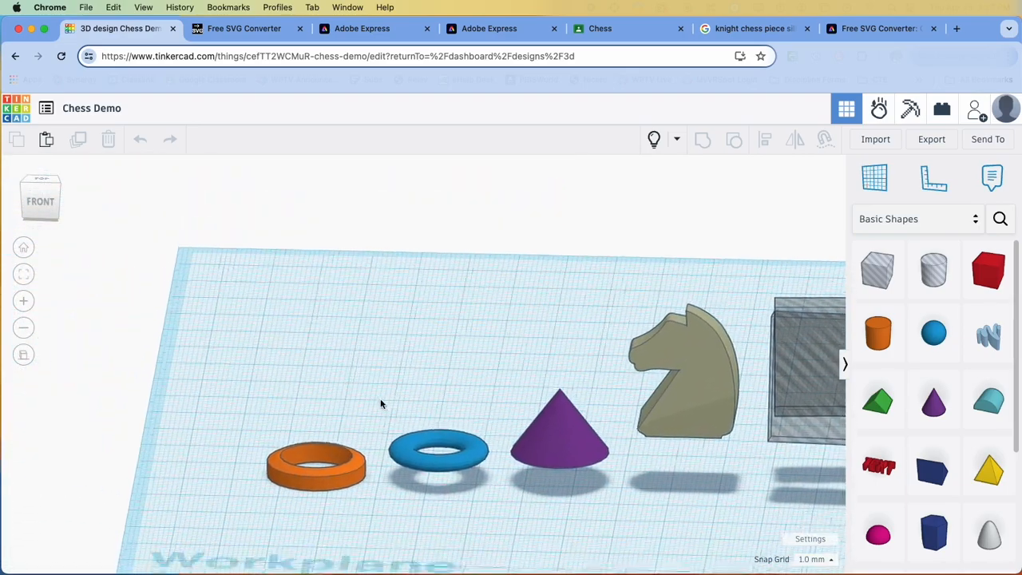
{"action": "right_click_drag", "start_coordinate": [372, 342], "coordinate": [367, 374]}
{"action": "scroll", "coordinate": [342, 416], "scroll_direction": "down", "scroll_amount": 2}
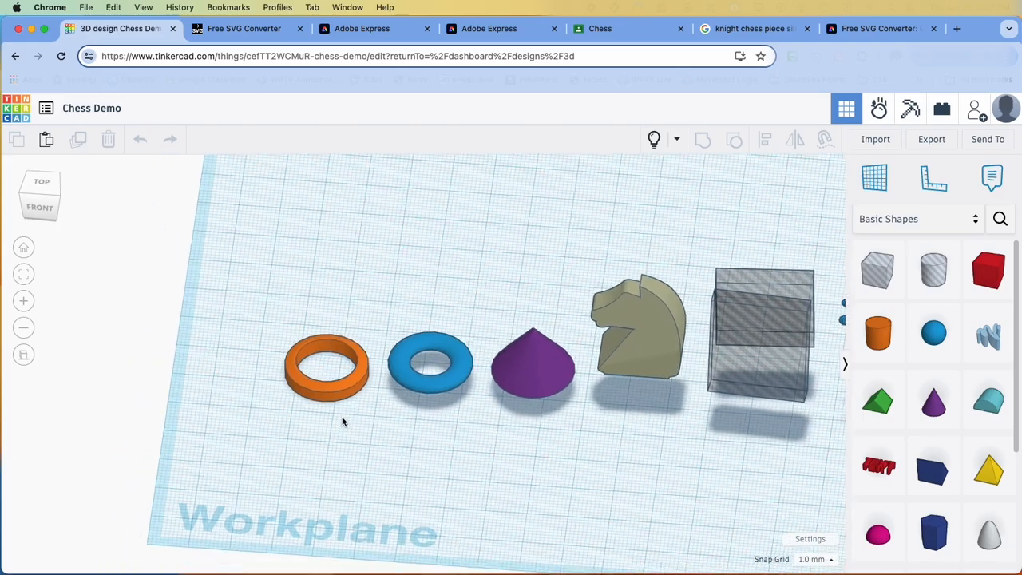
{"action": "scroll", "coordinate": [343, 417], "scroll_direction": "up", "scroll_amount": 6}
{"action": "scroll", "coordinate": [343, 417], "scroll_direction": "up", "scroll_amount": 1}
{"action": "middle_click_drag", "start_coordinate": [343, 418], "coordinate": [342, 436]}
{"action": "right_click_drag", "start_coordinate": [342, 436], "coordinate": [344, 402]}
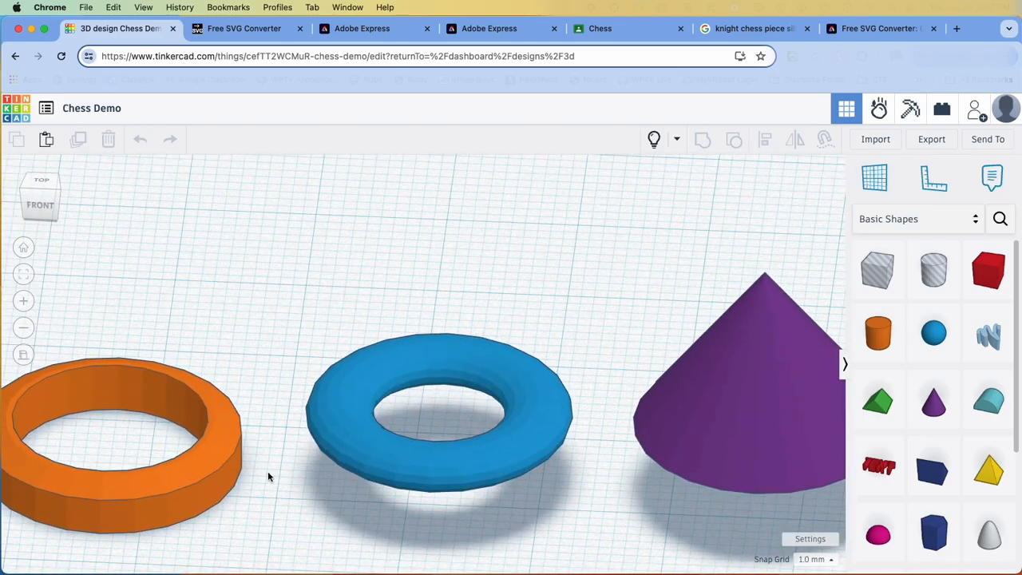
Inspect the orange ring, blue torus and purple cone one by one, checking each part's height
{"action": "middle_click_drag", "start_coordinate": [268, 472], "coordinate": [416, 454]}
{"action": "left_click", "coordinate": [310, 478]}
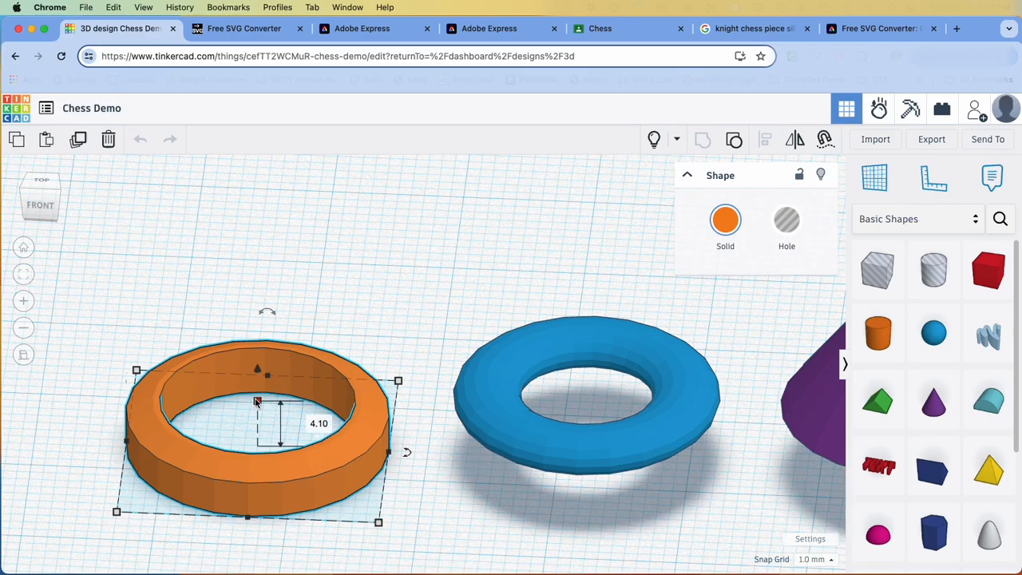
{"action": "left_click", "coordinate": [491, 550]}
{"action": "right_click_drag", "start_coordinate": [463, 535], "coordinate": [463, 511]}
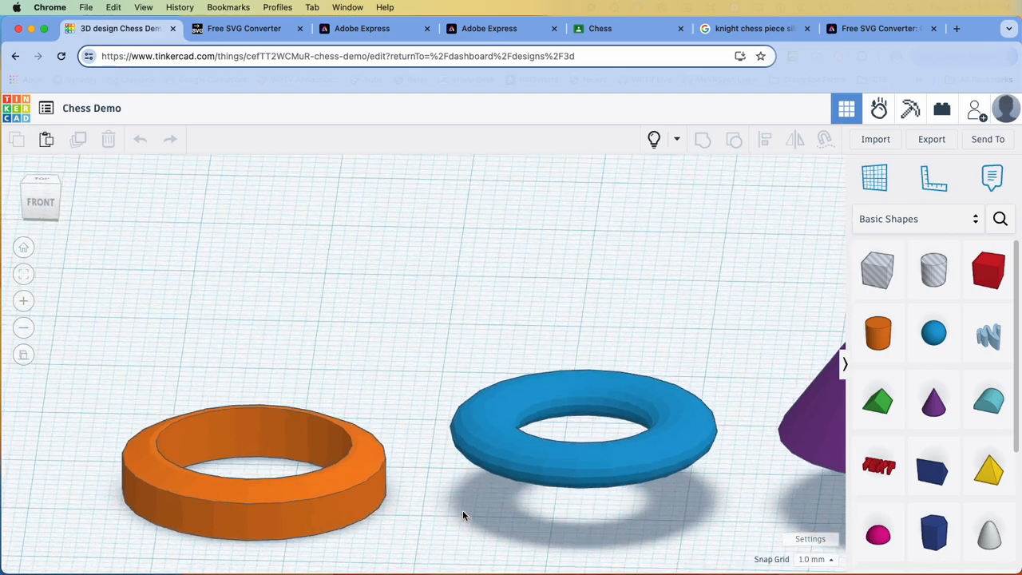
{"action": "left_click", "coordinate": [337, 488]}
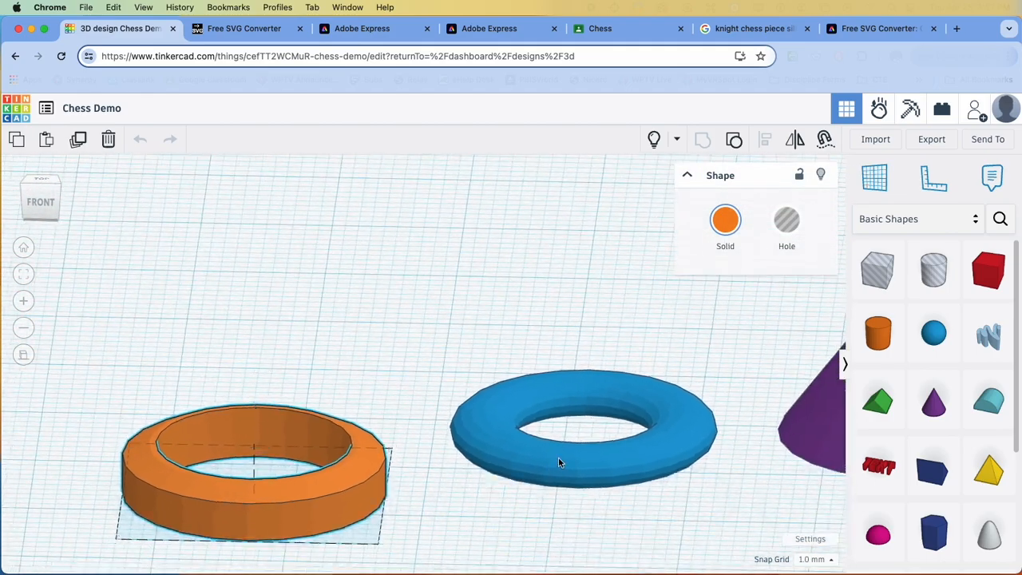
{"action": "left_click", "coordinate": [654, 477]}
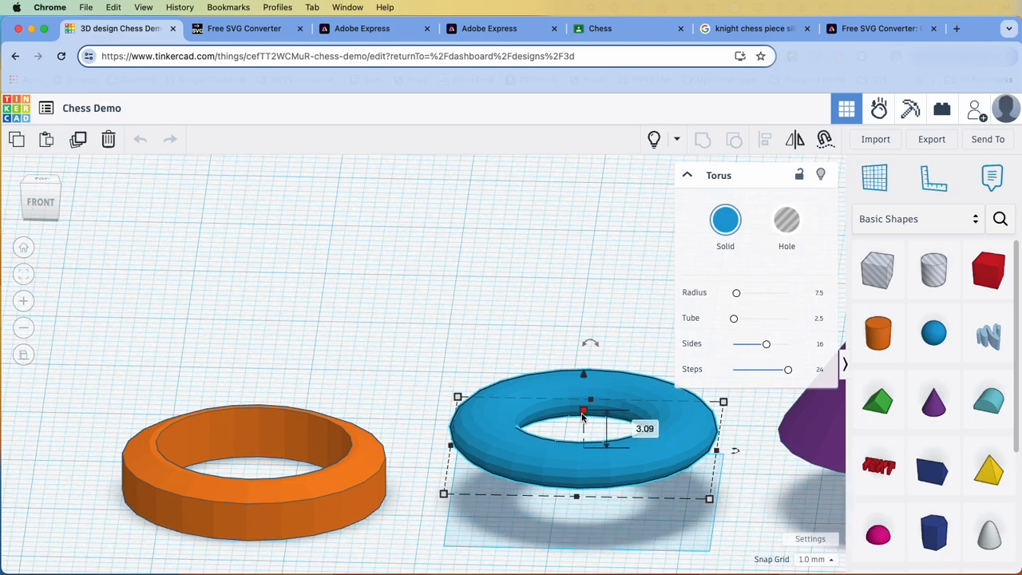
{"action": "middle_click_drag", "start_coordinate": [594, 453], "coordinate": [142, 453]}
{"action": "left_click", "coordinate": [469, 394]}
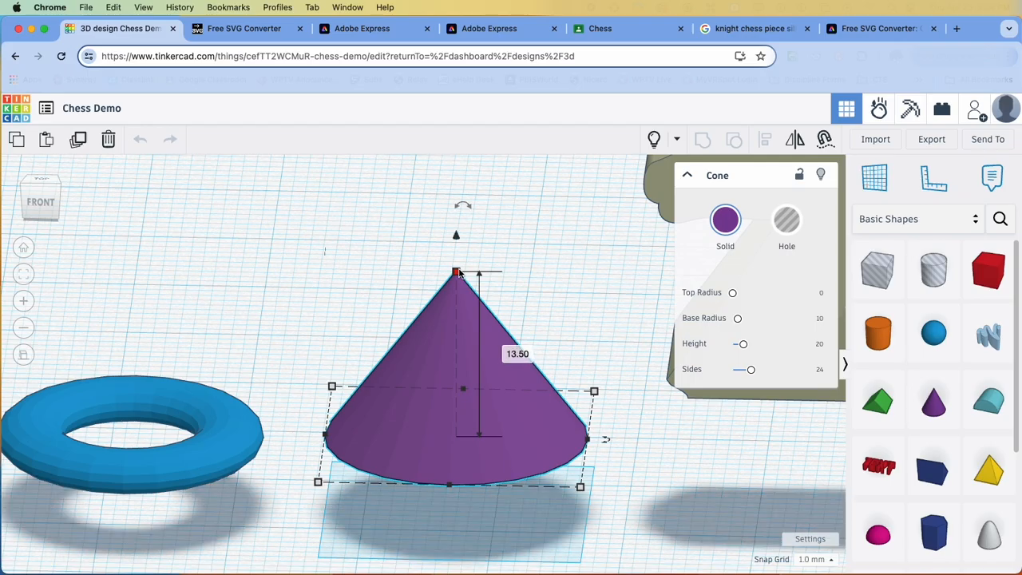
{"action": "left_click", "coordinate": [571, 301]}
{"action": "scroll", "coordinate": [574, 310], "scroll_direction": "down", "scroll_amount": 3}
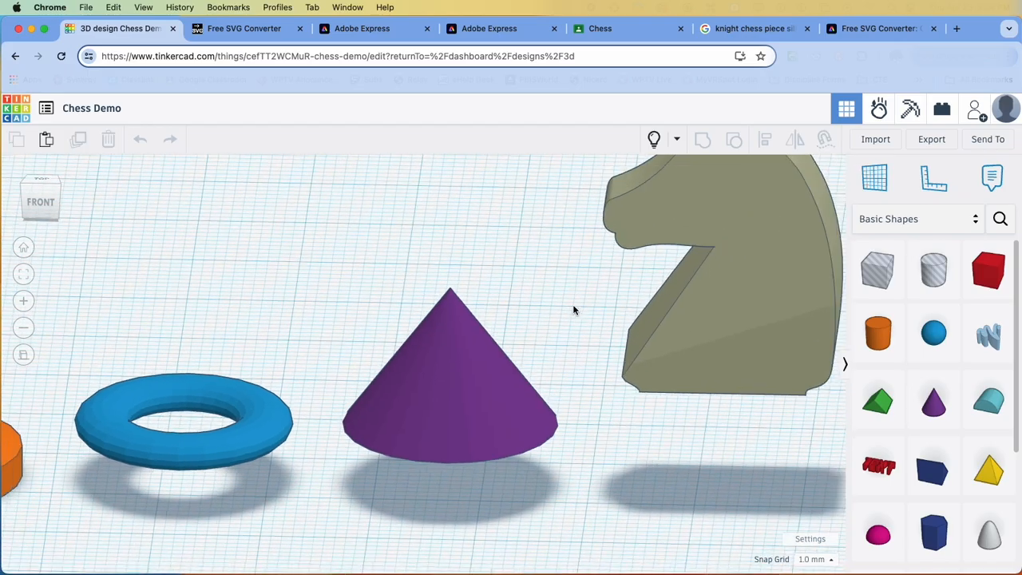
{"action": "right_click_drag", "start_coordinate": [559, 426], "coordinate": [513, 454]}
{"action": "middle_click_drag", "start_coordinate": [513, 454], "coordinate": [523, 479]}
{"action": "left_click", "coordinate": [456, 380]}
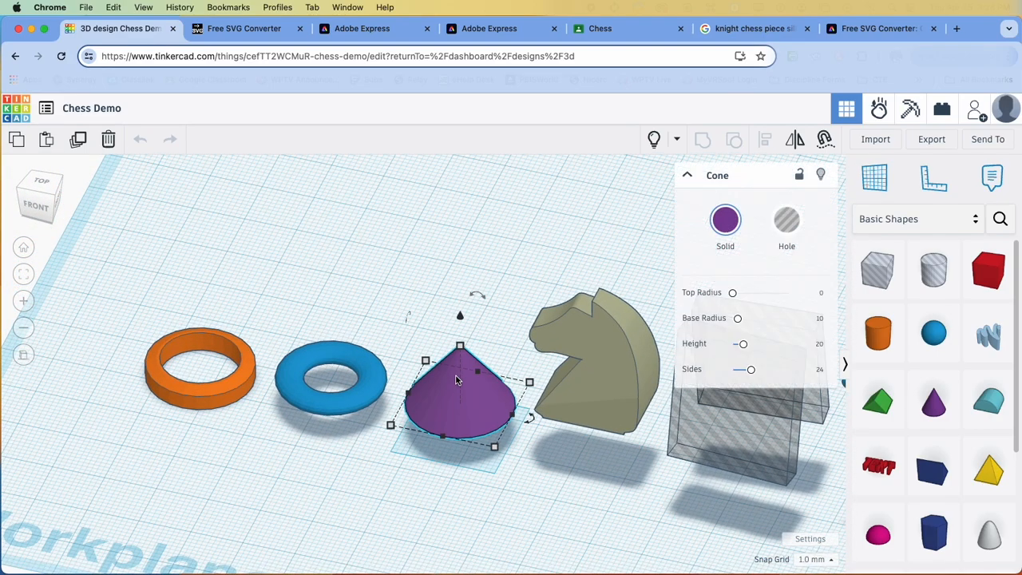
Examine the olive horse-head part up close from the front, along with the transparent hole boxes beside it
{"action": "middle_click_drag", "start_coordinate": [556, 515], "coordinate": [449, 526]}
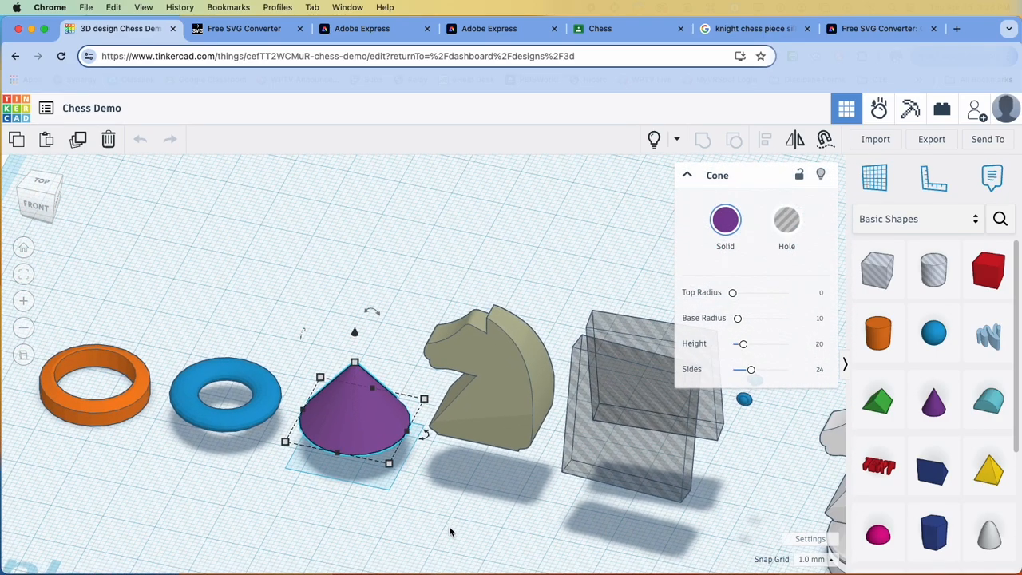
{"action": "right_click_drag", "start_coordinate": [468, 501], "coordinate": [484, 479]}
{"action": "middle_click_drag", "start_coordinate": [484, 479], "coordinate": [456, 518]}
{"action": "right_click_drag", "start_coordinate": [484, 484], "coordinate": [513, 486]}
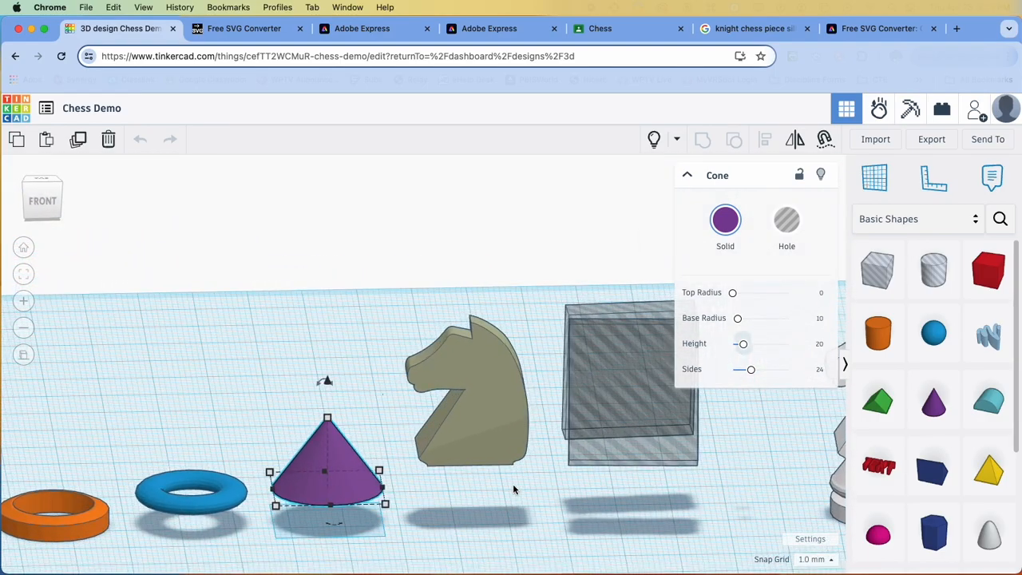
{"action": "left_click", "coordinate": [502, 426]}
{"action": "scroll", "coordinate": [461, 484], "scroll_direction": "up", "scroll_amount": 10}
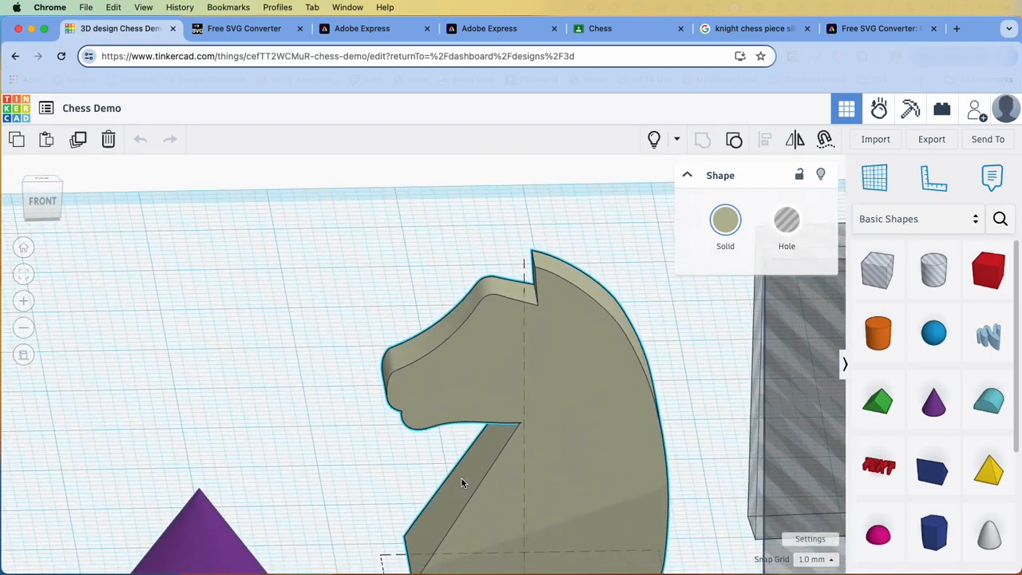
{"action": "right_click_drag", "start_coordinate": [461, 479], "coordinate": [503, 477]}
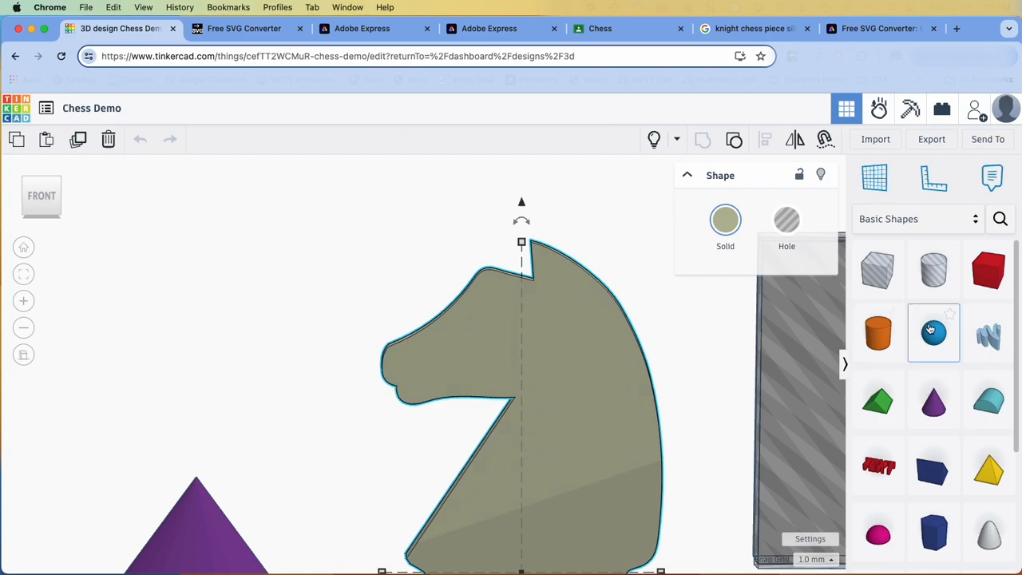
{"action": "scroll", "coordinate": [681, 427], "scroll_direction": "up", "scroll_amount": 1}
{"action": "scroll", "coordinate": [679, 421], "scroll_direction": "down", "scroll_amount": 4}
{"action": "right_click_drag", "start_coordinate": [660, 436], "coordinate": [585, 527]}
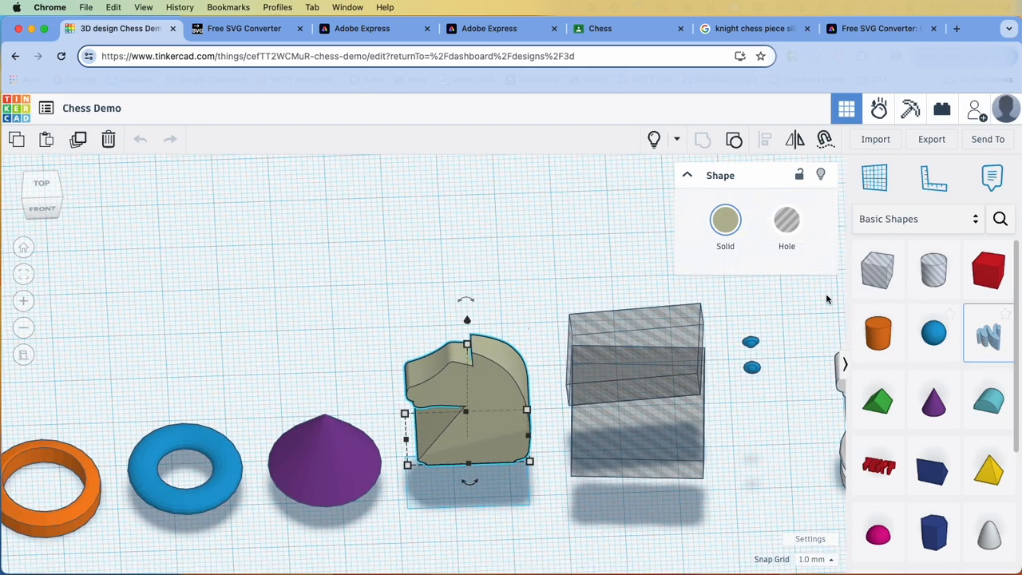
Sketch a freehand horse-head outline with a zigzag mane as a Scribble shape and finish the drawing
{"action": "left_click", "coordinate": [988, 335]}
{"action": "left_click", "coordinate": [313, 281]}
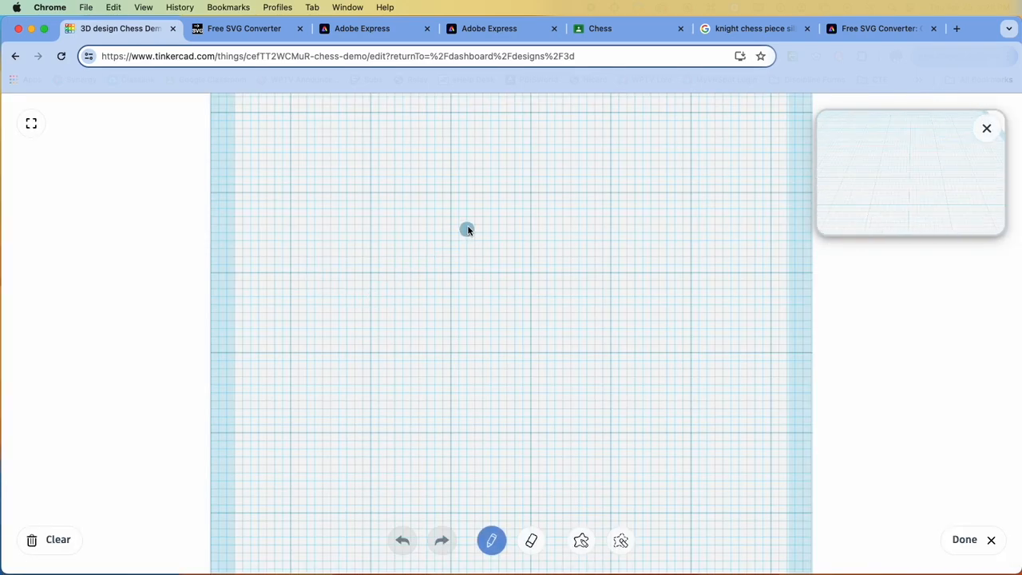
{"action": "left_click_drag", "start_coordinate": [446, 212], "coordinate": [446, 186]}
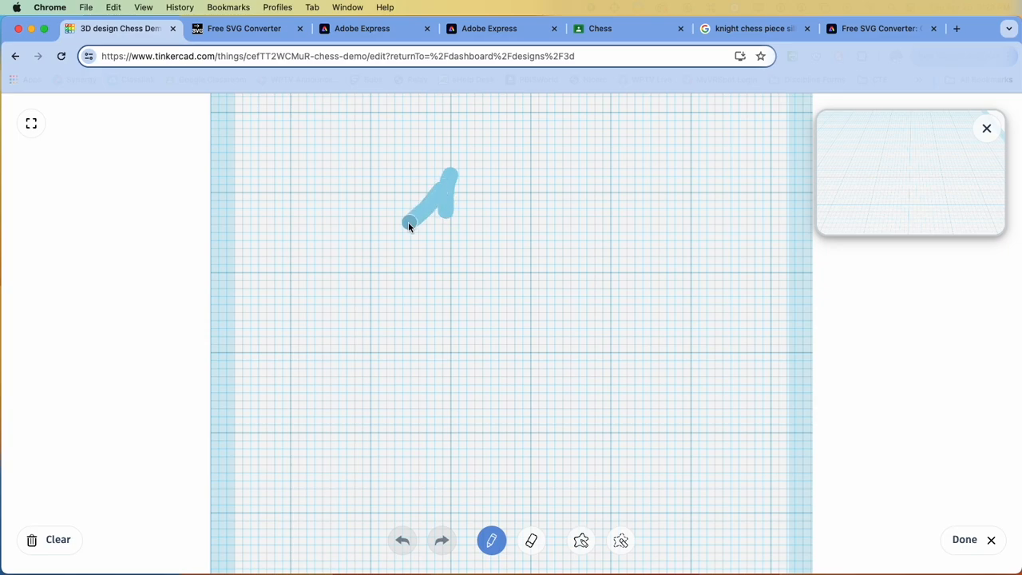
{"action": "left_click_drag", "start_coordinate": [365, 309], "coordinate": [383, 400]}
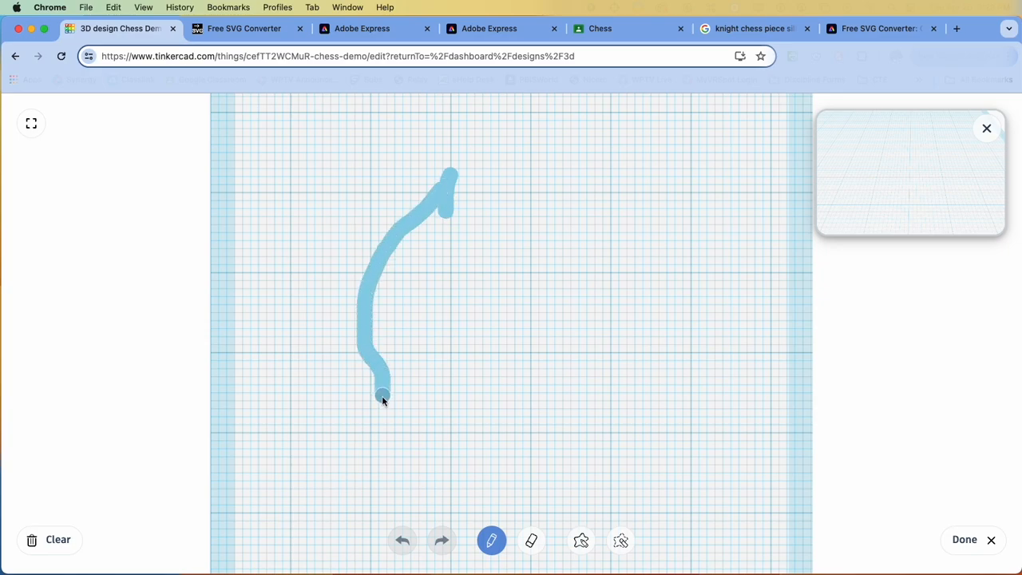
{"action": "mouse_move", "coordinate": [368, 484]}
{"action": "left_mouse_down"}
{"action": "mouse_move", "coordinate": [566, 500]}
{"action": "mouse_move", "coordinate": [588, 425]}
{"action": "mouse_move", "coordinate": [511, 354]}
{"action": "left_mouse_up"}
{"action": "mouse_move", "coordinate": [578, 366]}
{"action": "left_mouse_down"}
{"action": "mouse_move", "coordinate": [603, 339]}
{"action": "mouse_move", "coordinate": [516, 237]}
{"action": "mouse_move", "coordinate": [460, 212]}
{"action": "mouse_move", "coordinate": [440, 219]}
{"action": "mouse_move", "coordinate": [444, 260]}
{"action": "mouse_move", "coordinate": [502, 285]}
{"action": "mouse_move", "coordinate": [468, 371]}
{"action": "left_mouse_up"}
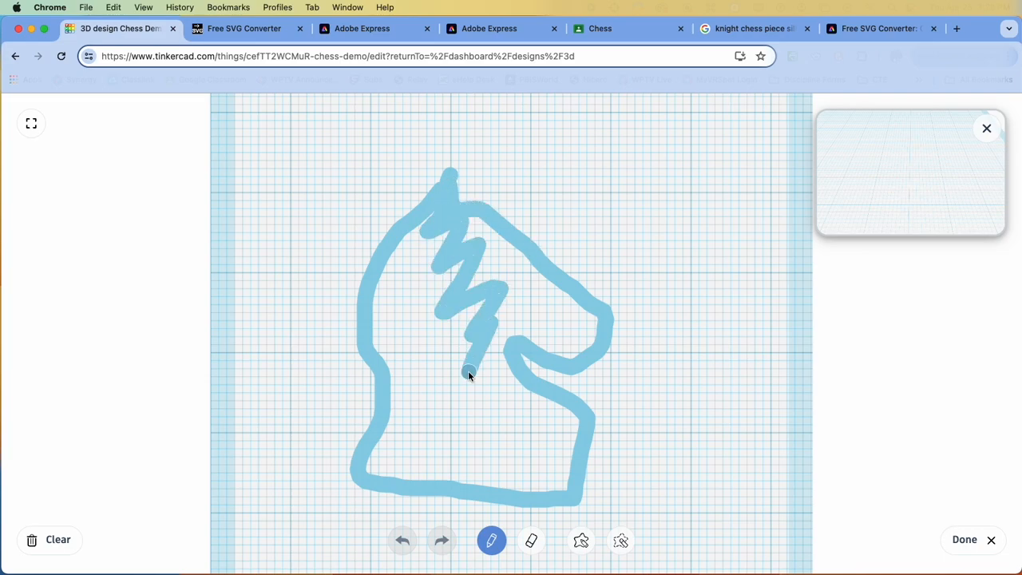
{"action": "left_click", "coordinate": [986, 129]}
{"action": "left_click", "coordinate": [965, 540]}
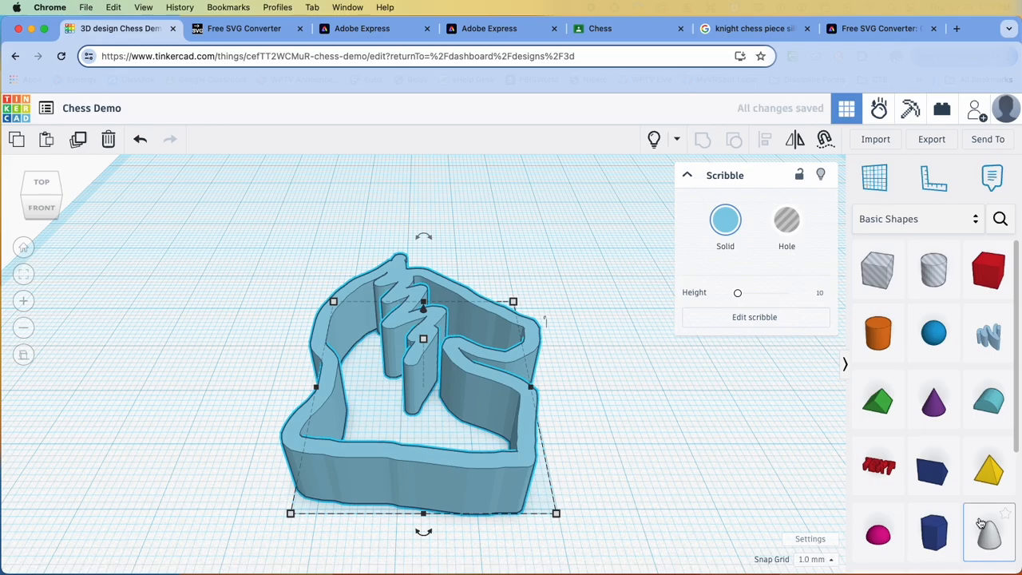
Delete the scribbled horse head from the workplane
{"action": "left_click", "coordinate": [695, 450]}
{"action": "left_click", "coordinate": [483, 497]}
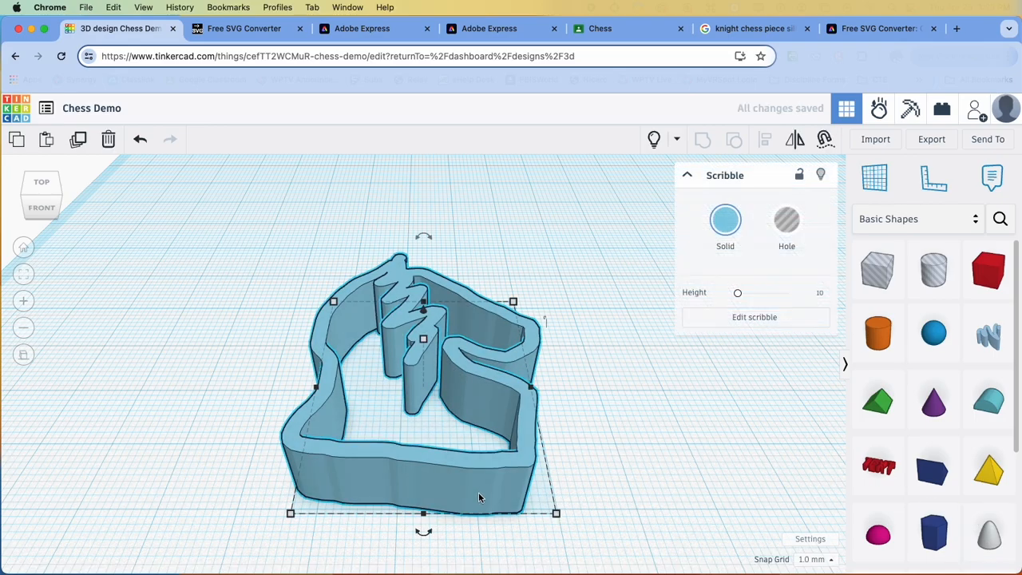
{"action": "key", "text": "Delete"}
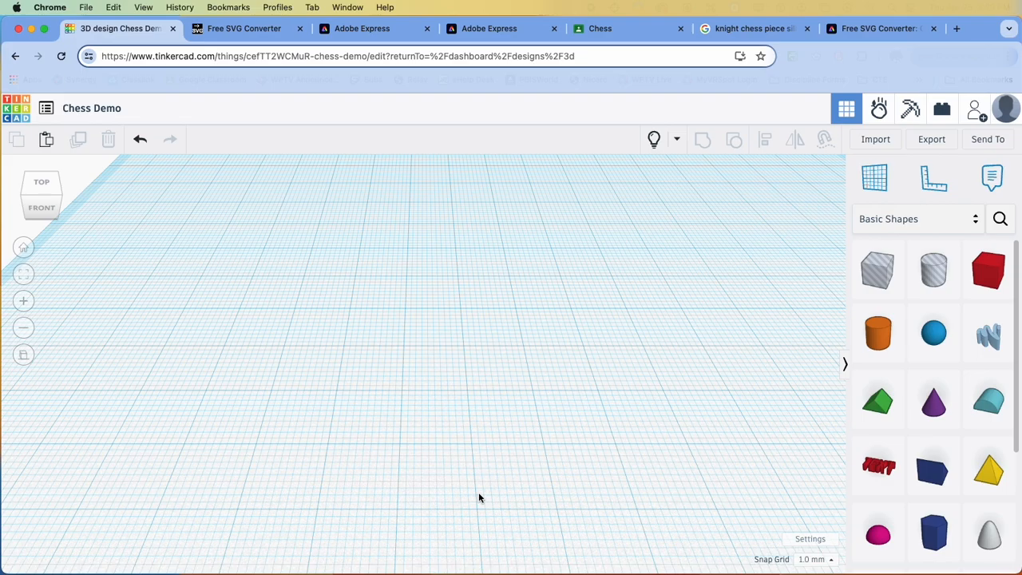
{"action": "scroll", "coordinate": [479, 498], "scroll_direction": "down", "scroll_amount": 1}
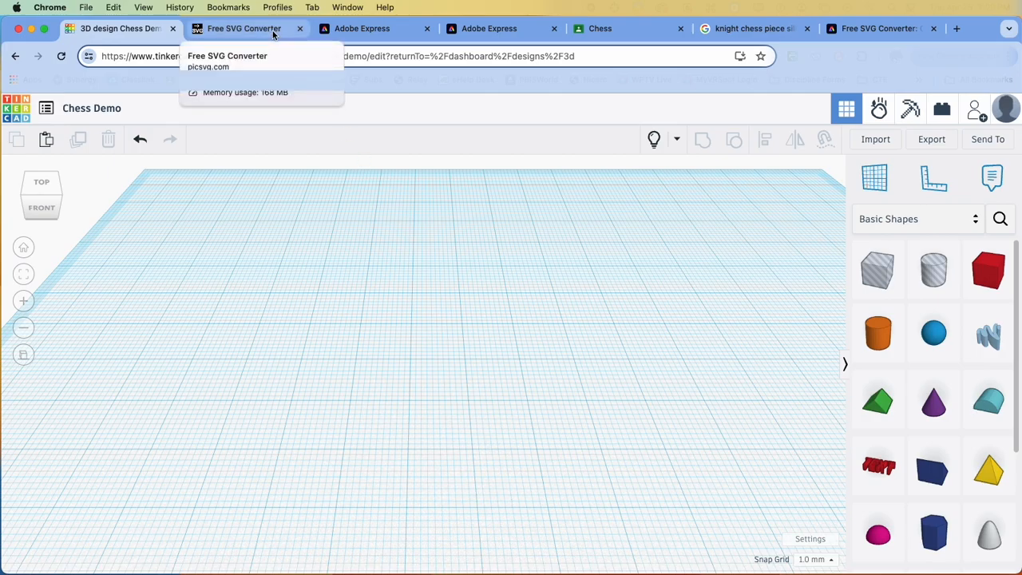
Switch to the Google image results for "knight chess piece silhouette" and look through them for a solid knight silhouette
{"action": "left_click", "coordinate": [736, 32]}
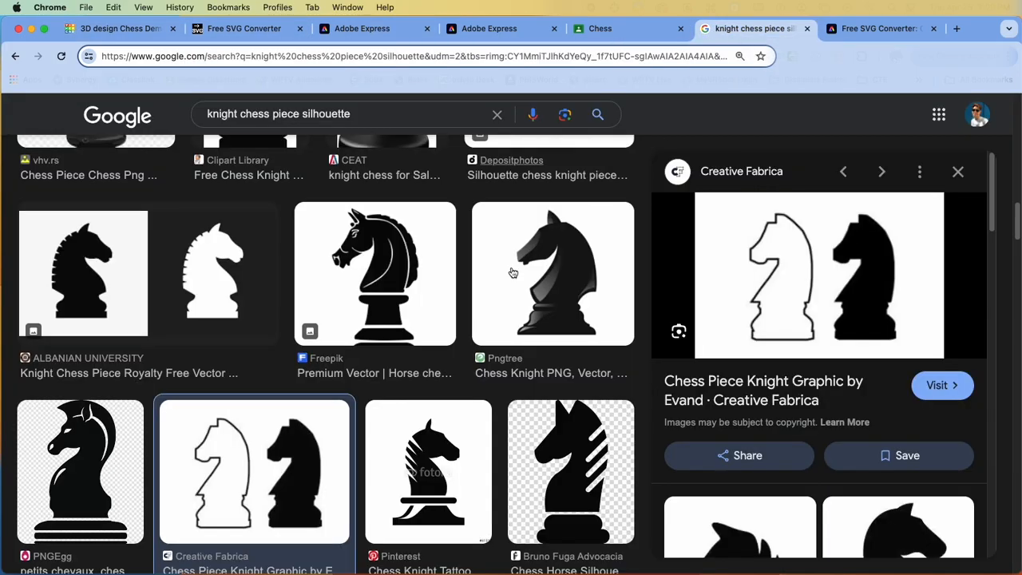
{"action": "scroll", "coordinate": [432, 322], "scroll_direction": "up", "scroll_amount": 15}
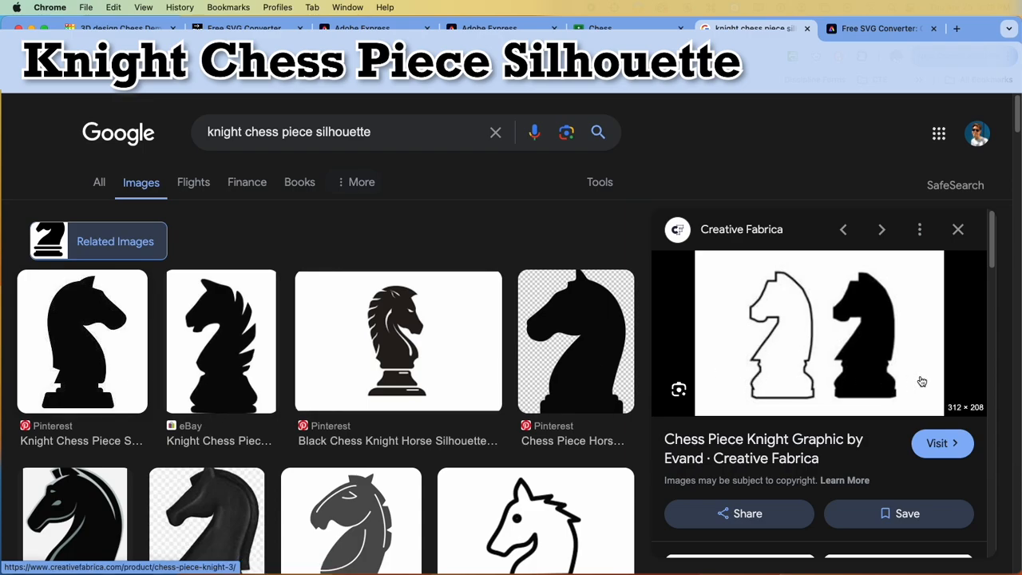
{"action": "scroll", "coordinate": [530, 375], "scroll_direction": "down", "scroll_amount": 1}
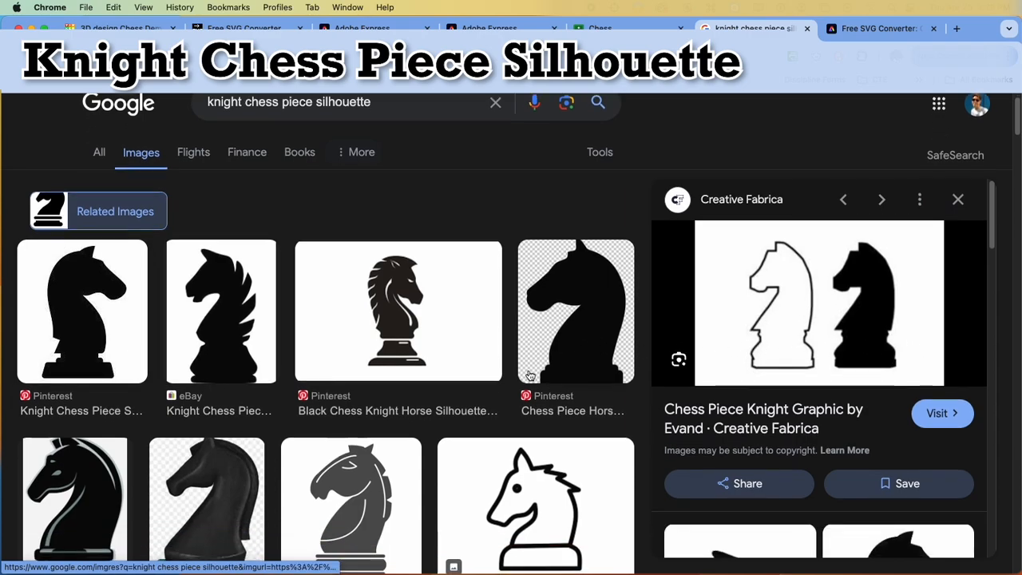
{"action": "scroll", "coordinate": [530, 376], "scroll_direction": "down", "scroll_amount": 1}
{"action": "scroll", "coordinate": [530, 375], "scroll_direction": "up", "scroll_amount": 1}
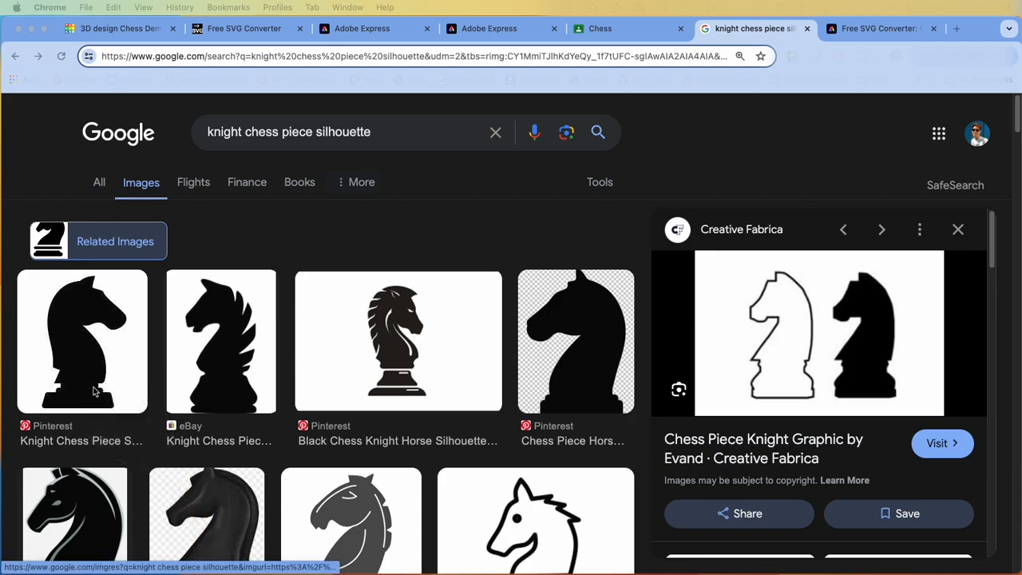
{"action": "scroll", "coordinate": [459, 424], "scroll_direction": "down", "scroll_amount": 1}
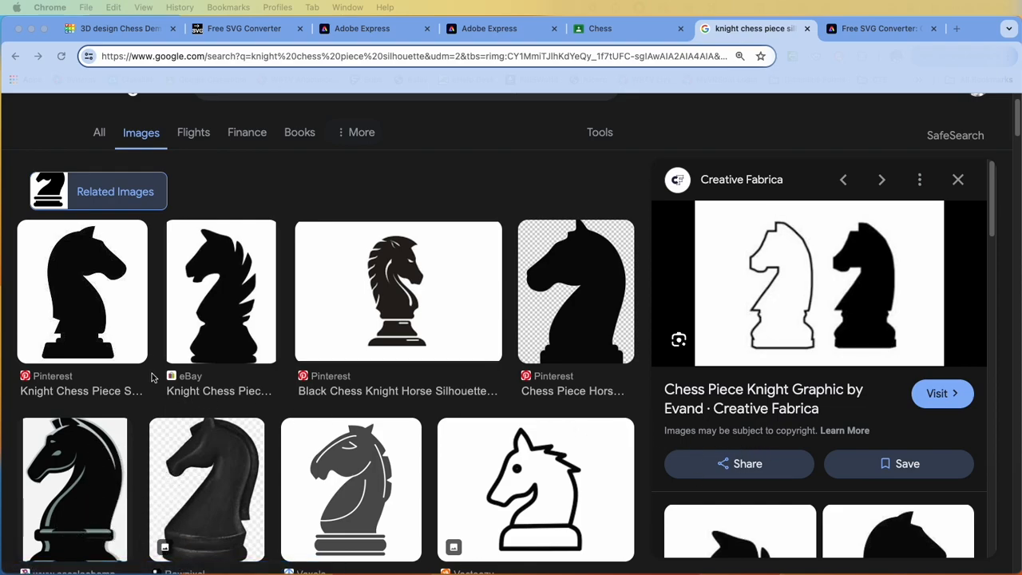
{"action": "scroll", "coordinate": [497, 434], "scroll_direction": "down", "scroll_amount": 2}
{"action": "scroll", "coordinate": [868, 509], "scroll_direction": "down", "scroll_amount": 1}
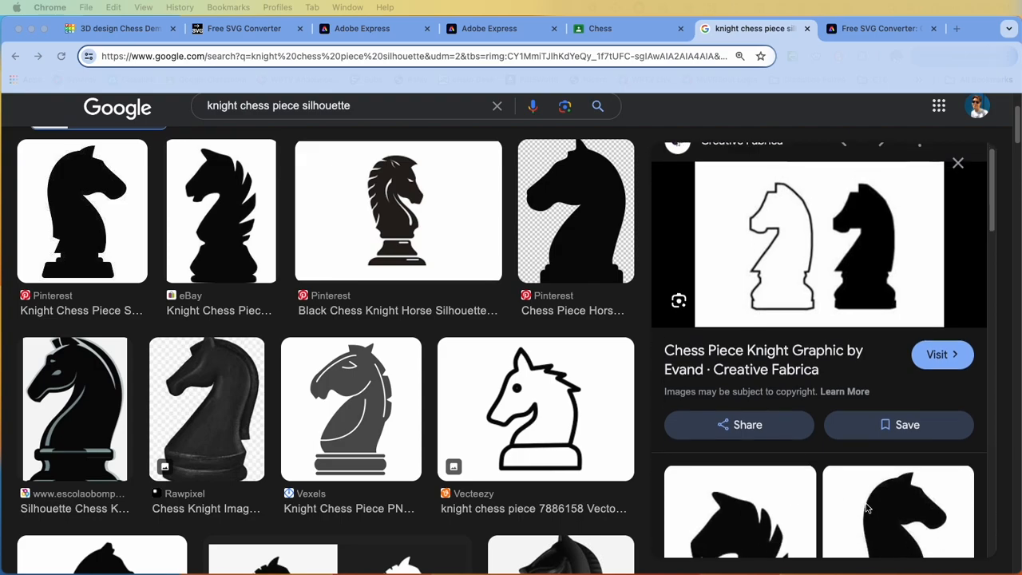
{"action": "scroll", "coordinate": [868, 508], "scroll_direction": "down", "scroll_amount": 2}
{"action": "scroll", "coordinate": [866, 508], "scroll_direction": "up", "scroll_amount": 2}
{"action": "left_click", "coordinate": [126, 259]}
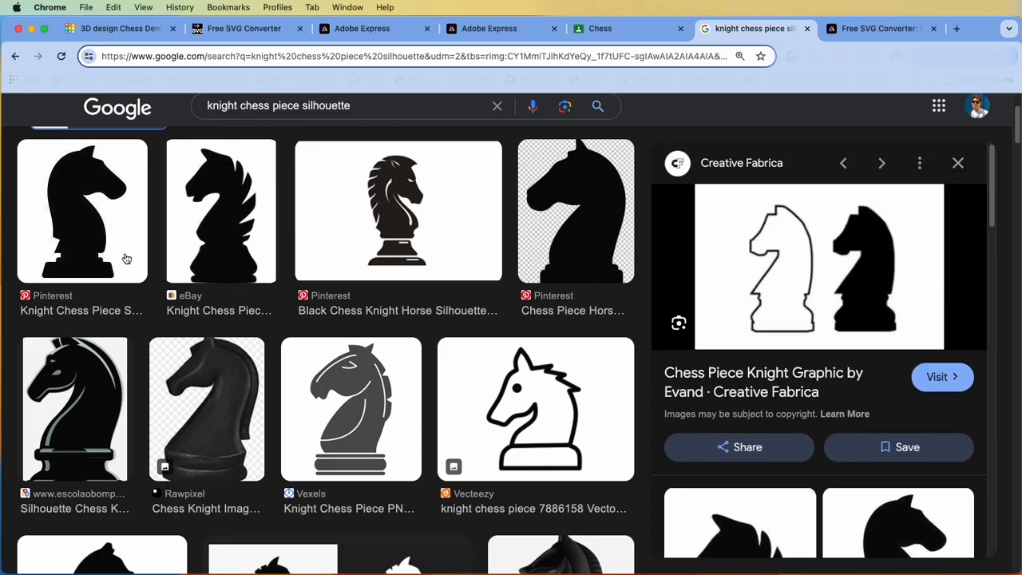
{"action": "right_click", "coordinate": [824, 259]}
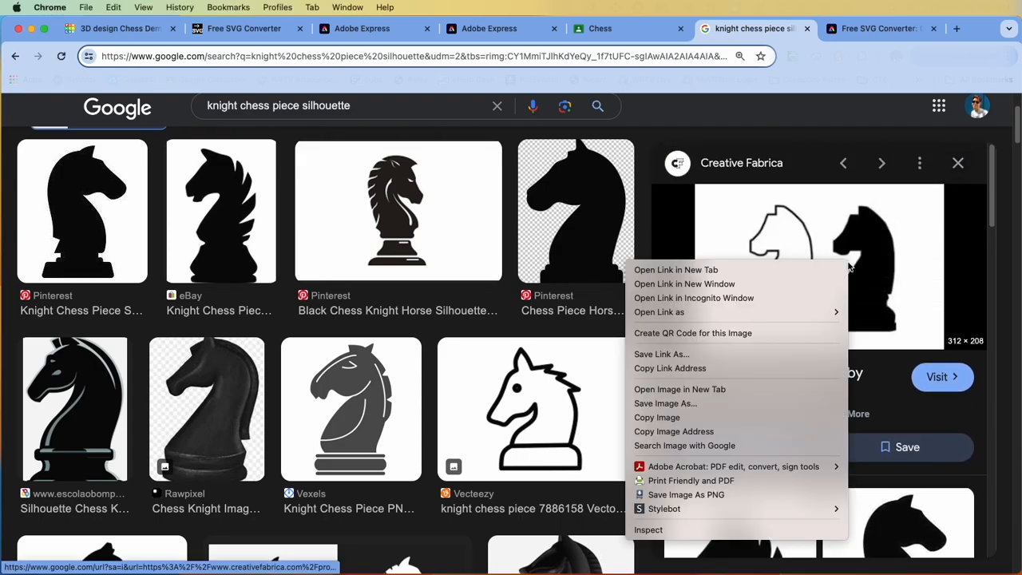
{"action": "left_click", "coordinate": [771, 404]}
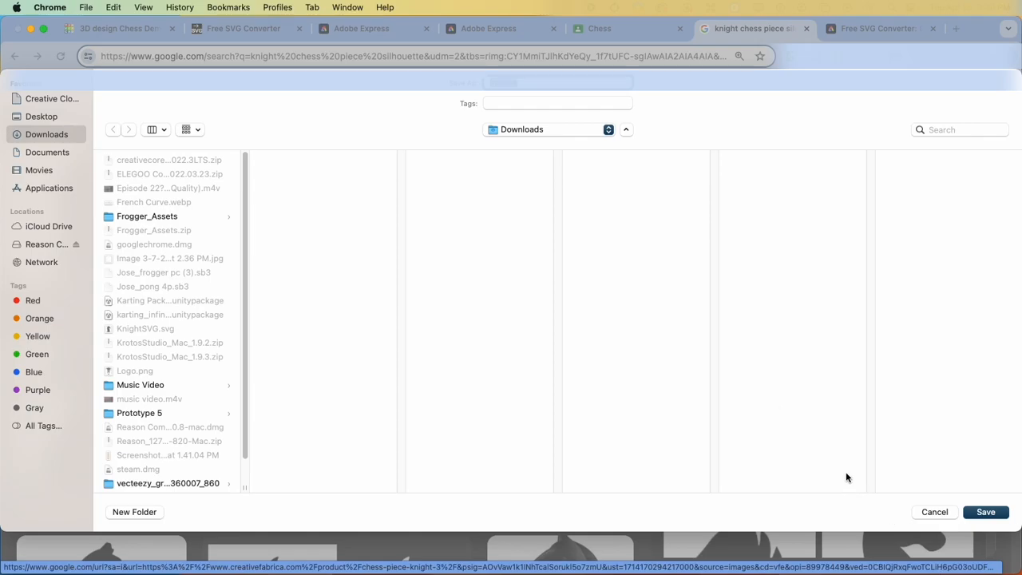
{"action": "left_click", "coordinate": [929, 512]}
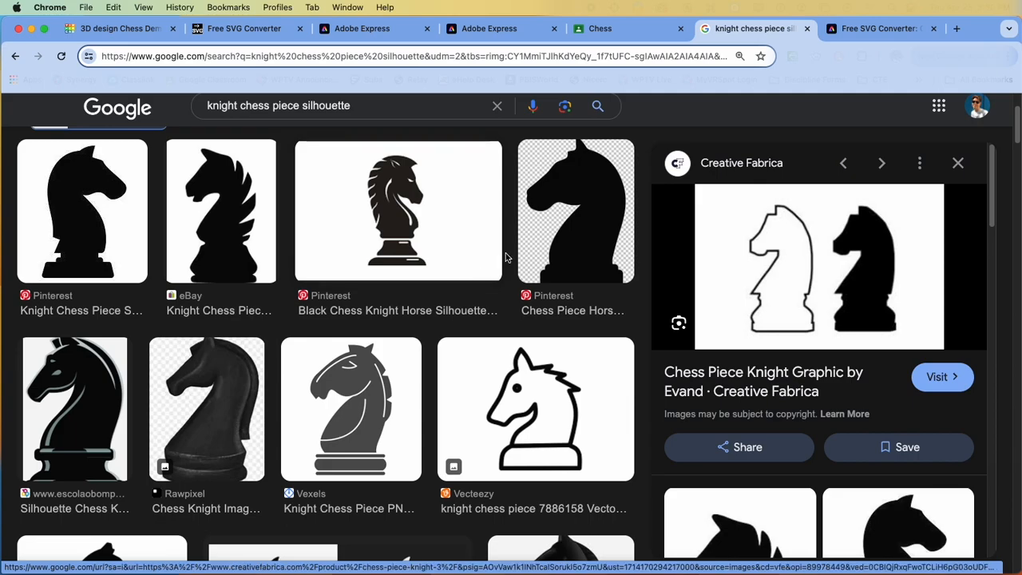
Return to the Google results for "online svg converter free" and look through the listed converters
{"action": "left_click", "coordinate": [247, 32]}
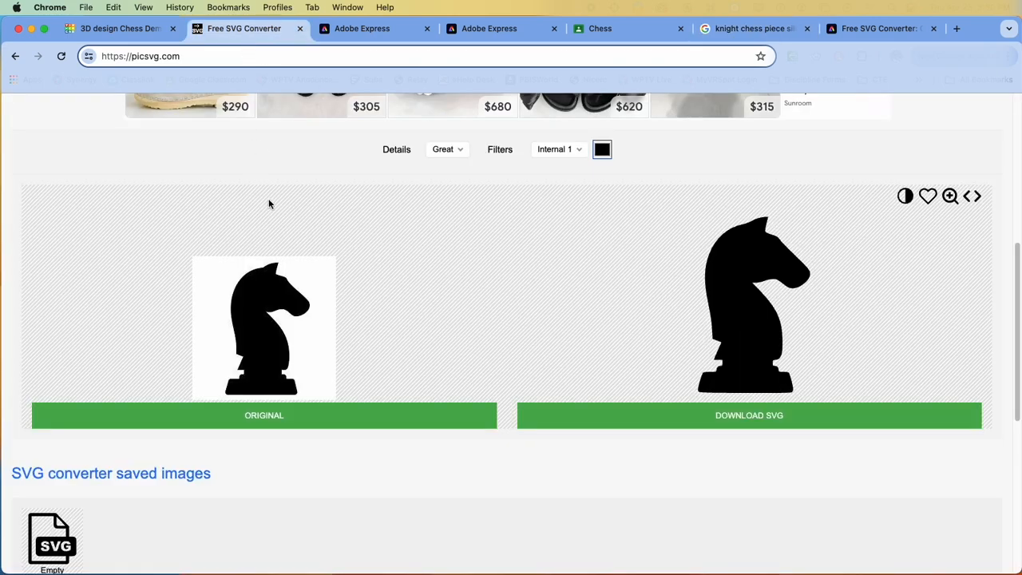
{"action": "left_click", "coordinate": [13, 55]}
{"action": "scroll", "coordinate": [239, 224], "scroll_direction": "up", "scroll_amount": 2}
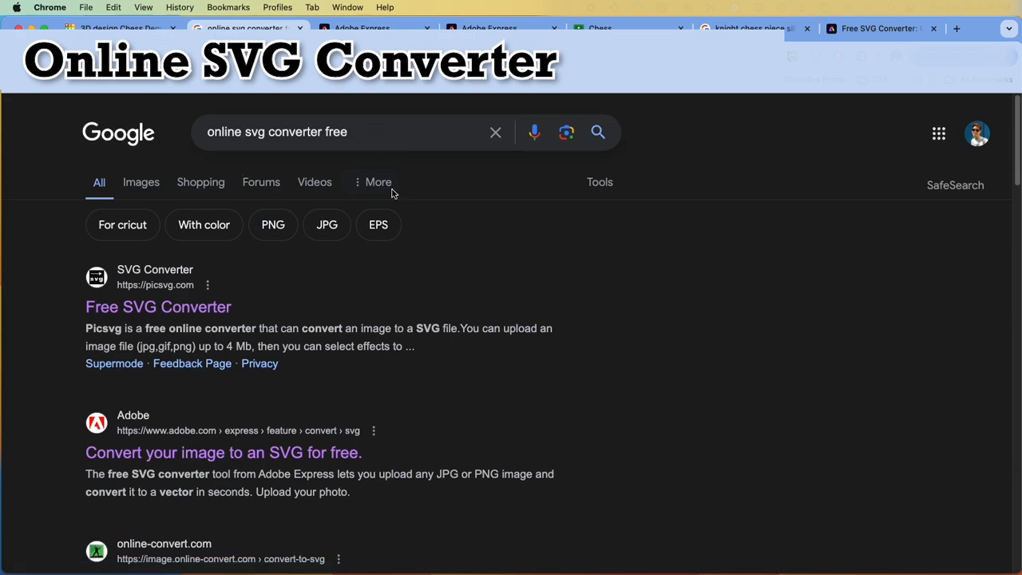
{"action": "scroll", "coordinate": [468, 453], "scroll_direction": "down", "scroll_amount": 8}
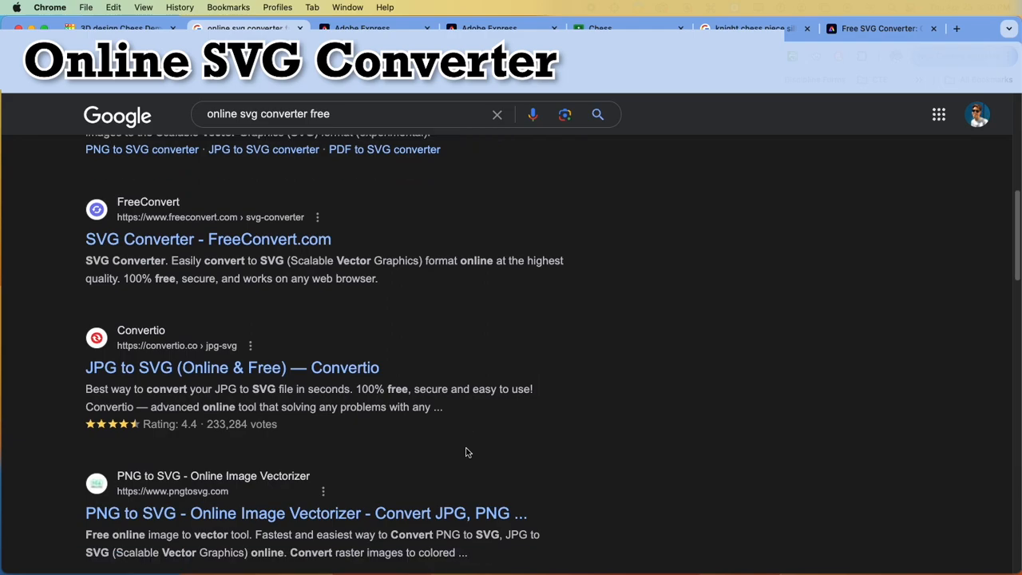
{"action": "scroll", "coordinate": [468, 453], "scroll_direction": "down", "scroll_amount": 1}
{"action": "scroll", "coordinate": [468, 453], "scroll_direction": "up", "scroll_amount": 8}
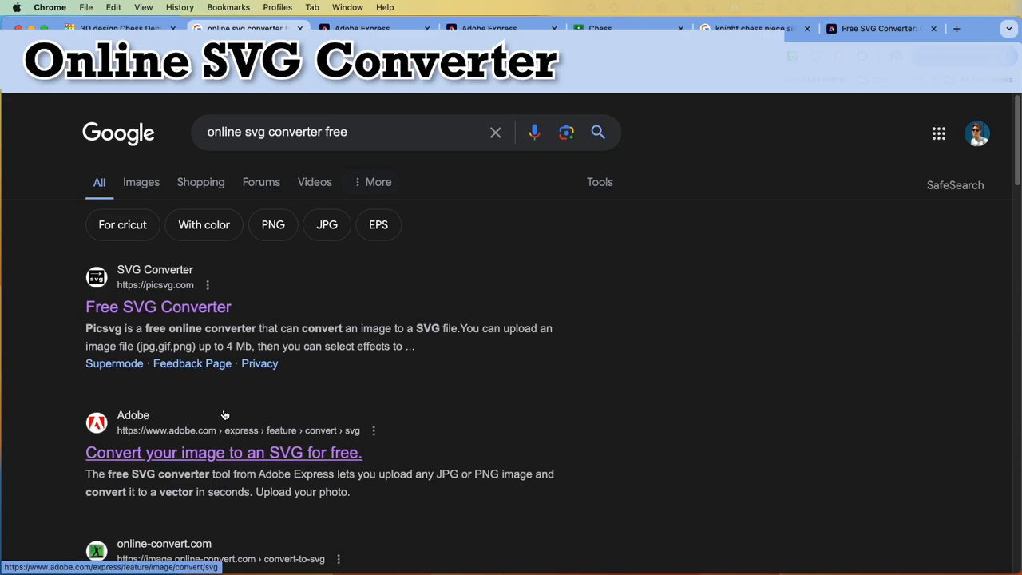
Open Adobe's free SVG converter from the results and convert images.jpg from the Desktop to SVG
{"action": "left_click", "coordinate": [238, 465]}
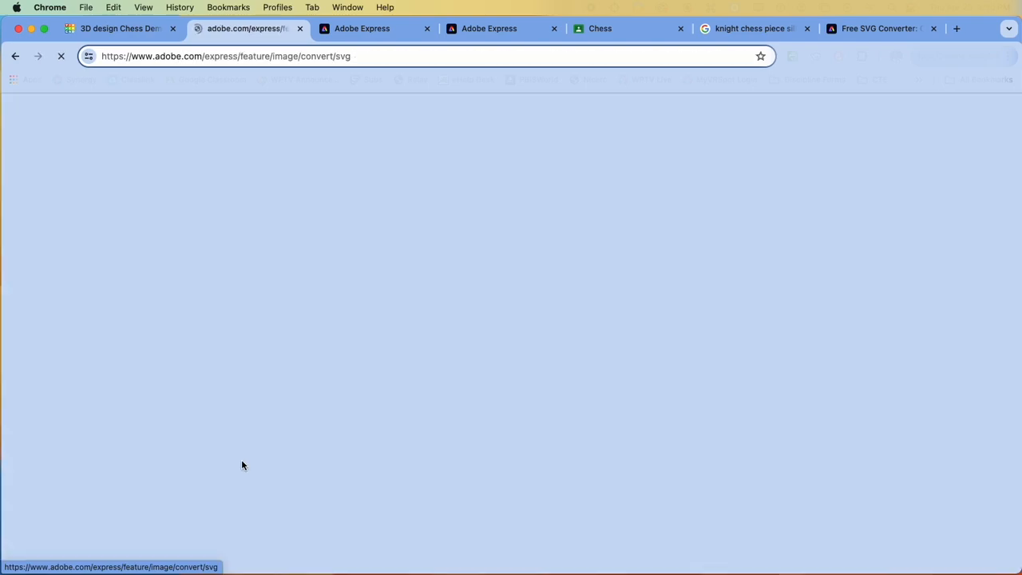
{"action": "left_click", "coordinate": [228, 482]}
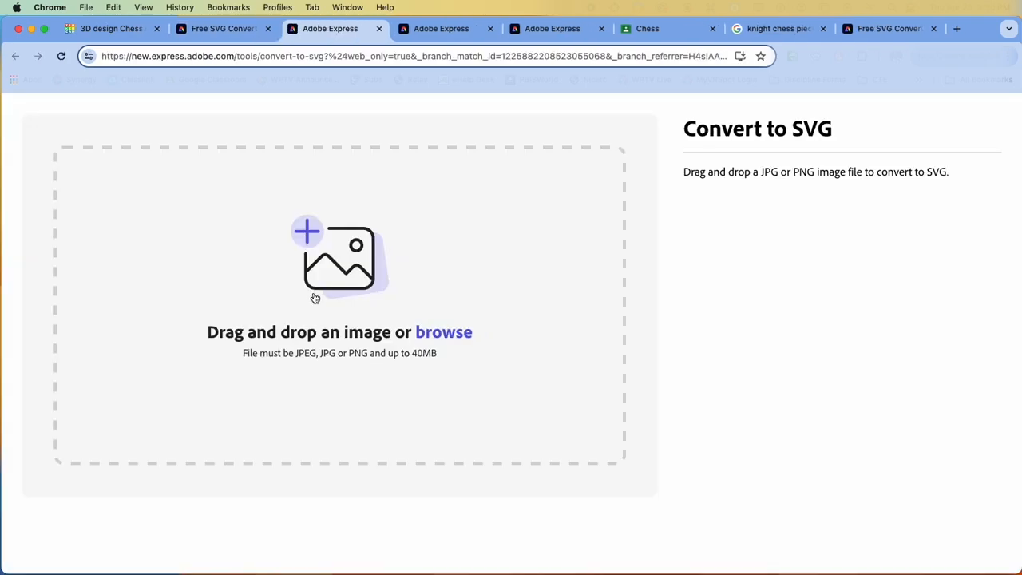
{"action": "left_click", "coordinate": [342, 259]}
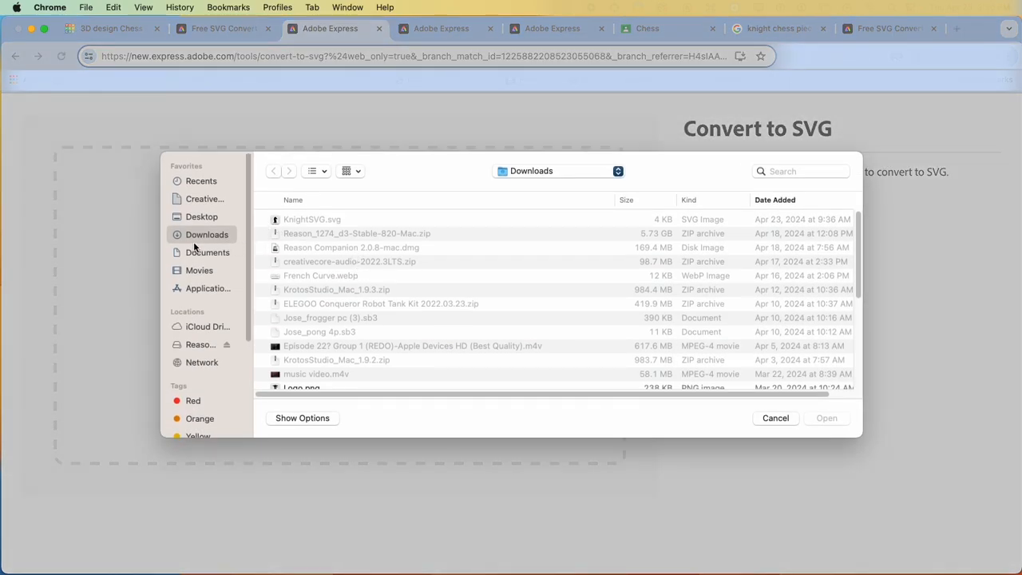
{"action": "left_click", "coordinate": [193, 217]}
{"action": "left_click", "coordinate": [305, 293]}
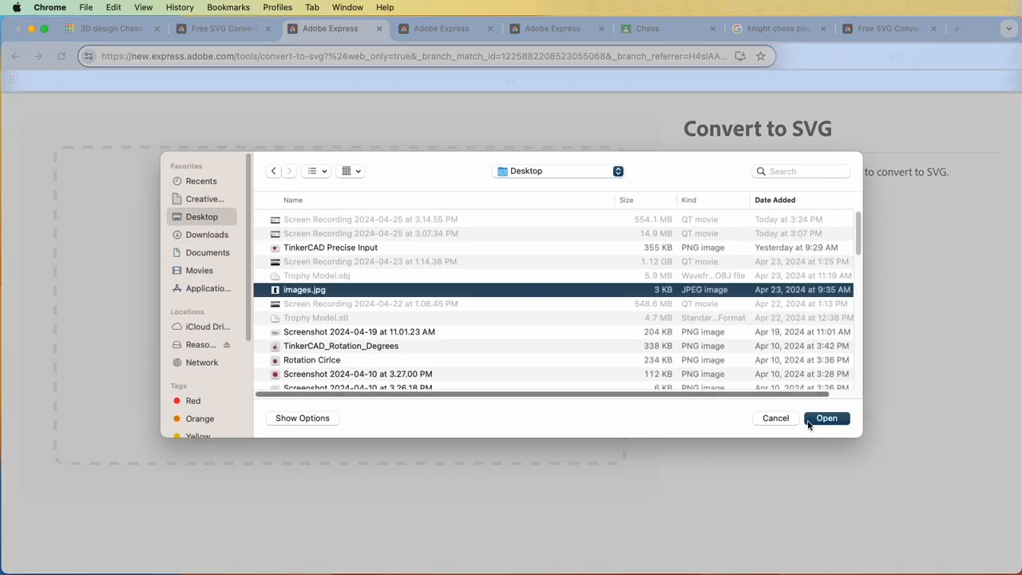
{"action": "left_click", "coordinate": [829, 418]}
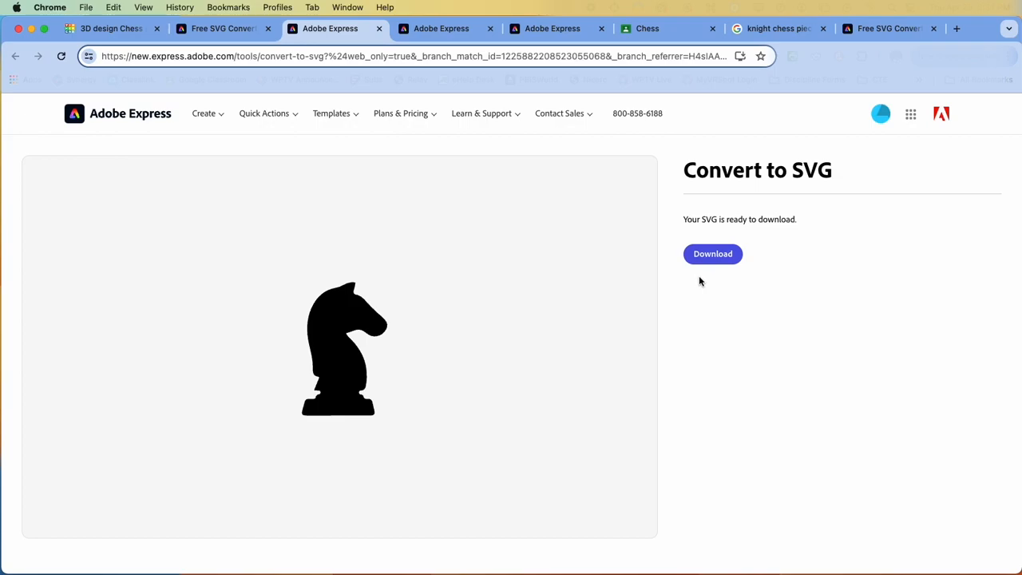
Close the Adobe Express conversion pages and return to the Google results for SVG converters
{"action": "left_click", "coordinate": [378, 28]}
{"action": "left_click", "coordinate": [321, 35]}
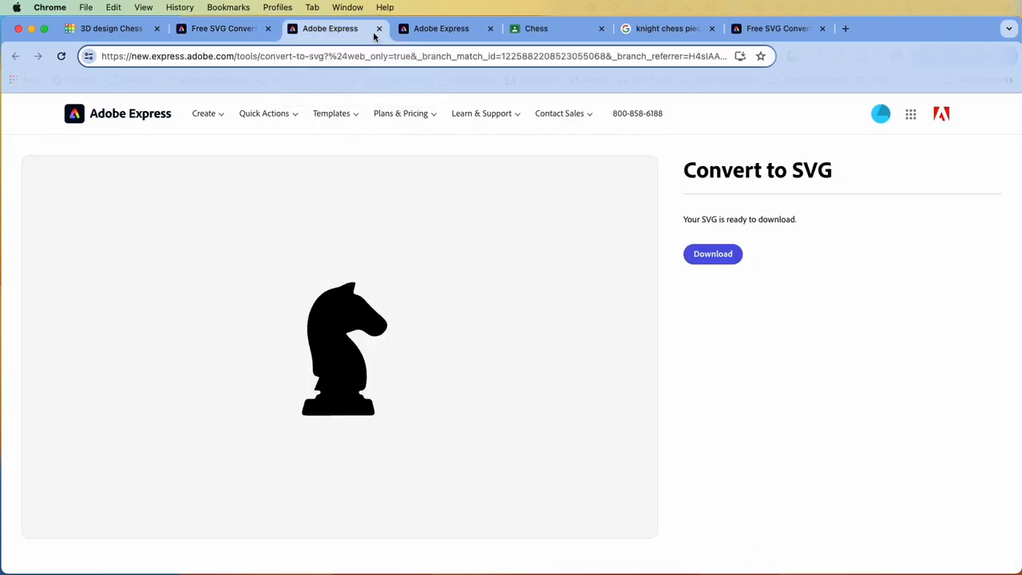
{"action": "left_click", "coordinate": [380, 30]}
{"action": "left_click", "coordinate": [239, 28]}
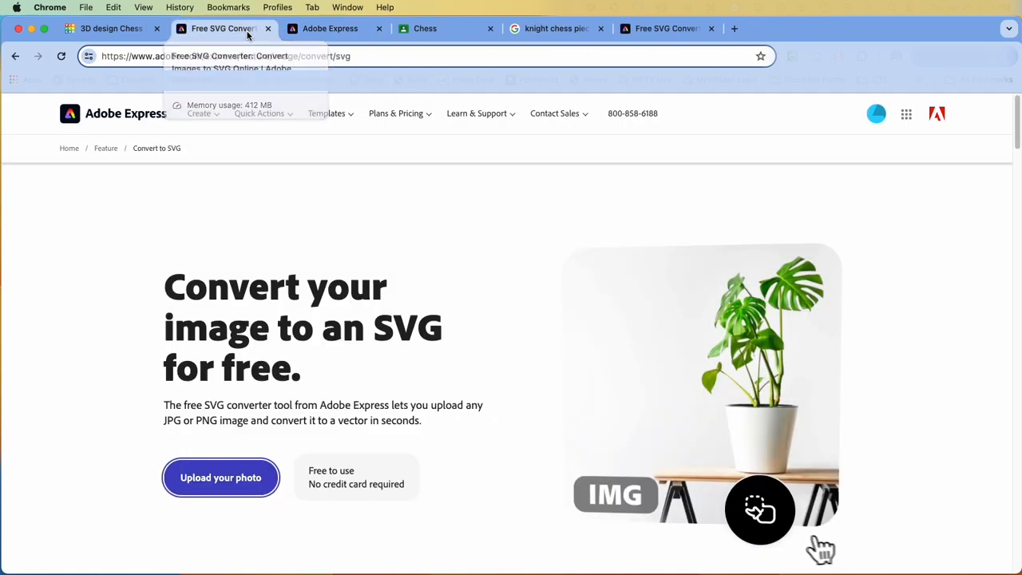
{"action": "left_click", "coordinate": [16, 56]}
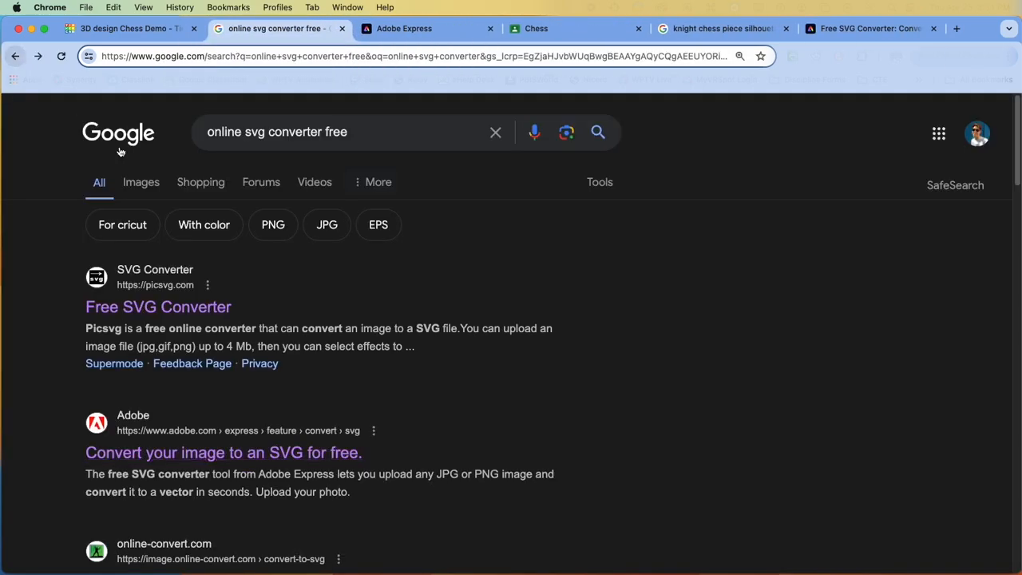
Open the Picsvg Free SVG Converter and upload images.jpg from the Desktop
{"action": "left_click", "coordinate": [170, 314]}
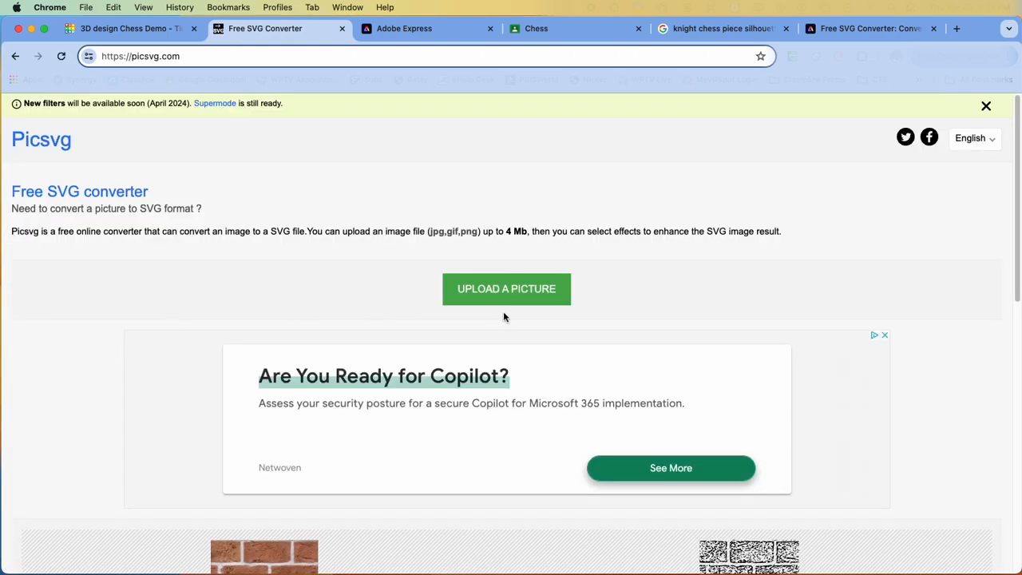
{"action": "left_click", "coordinate": [516, 294]}
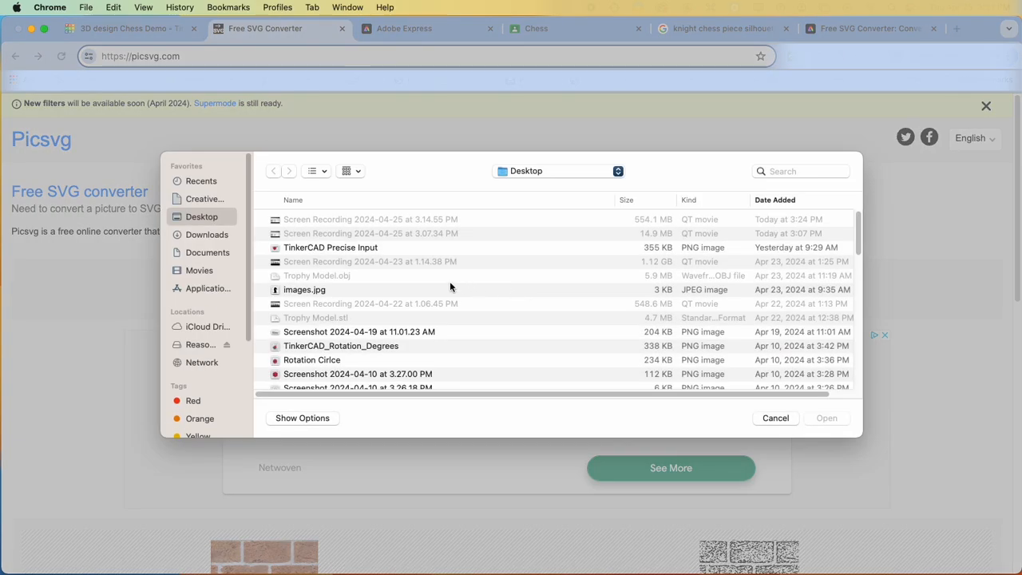
{"action": "left_click", "coordinate": [311, 292]}
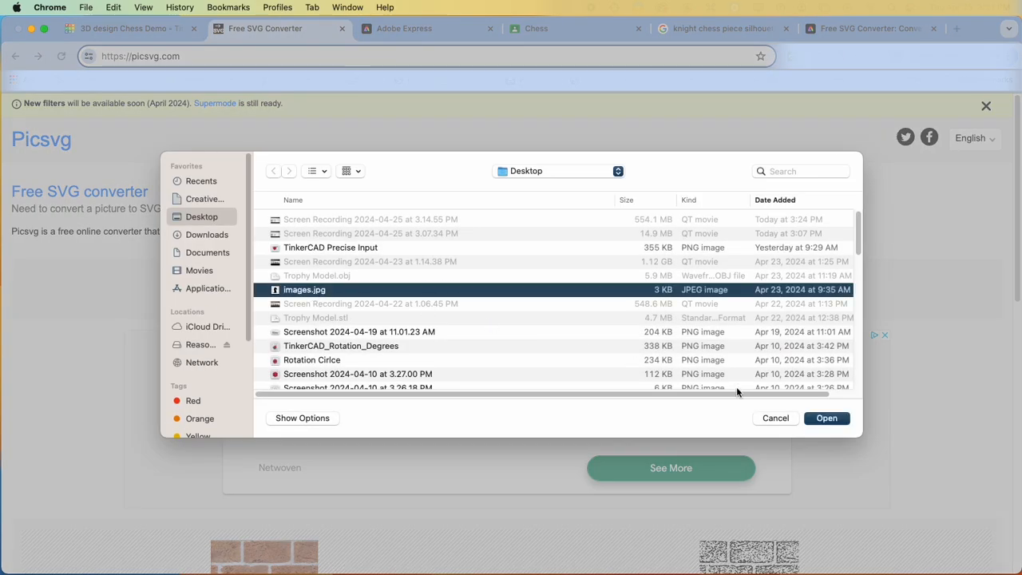
{"action": "left_click", "coordinate": [837, 421]}
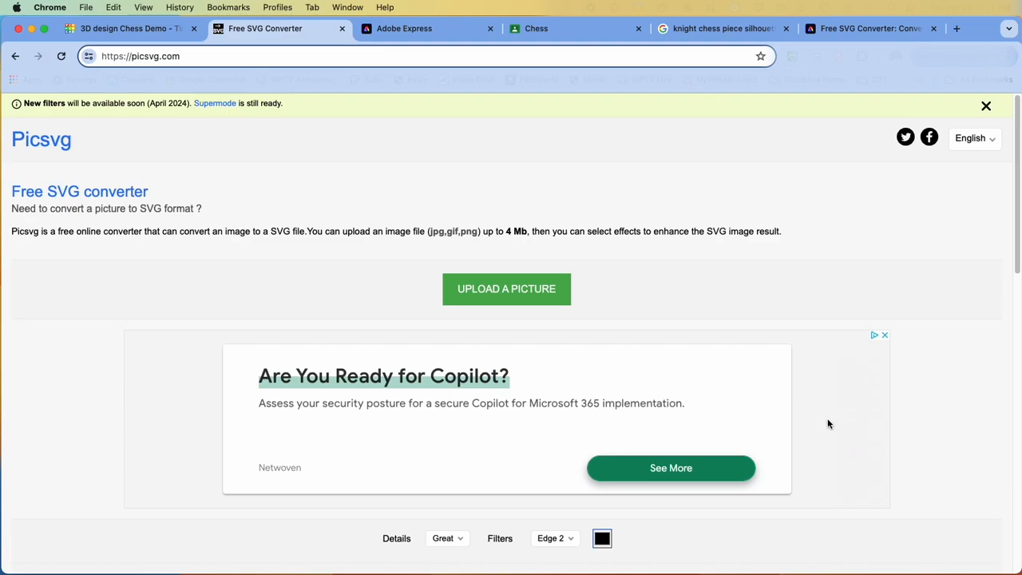
Set the Picsvg filter to Internal 1 for the uploaded knight image
{"action": "scroll", "coordinate": [828, 424], "scroll_direction": "down", "scroll_amount": 4}
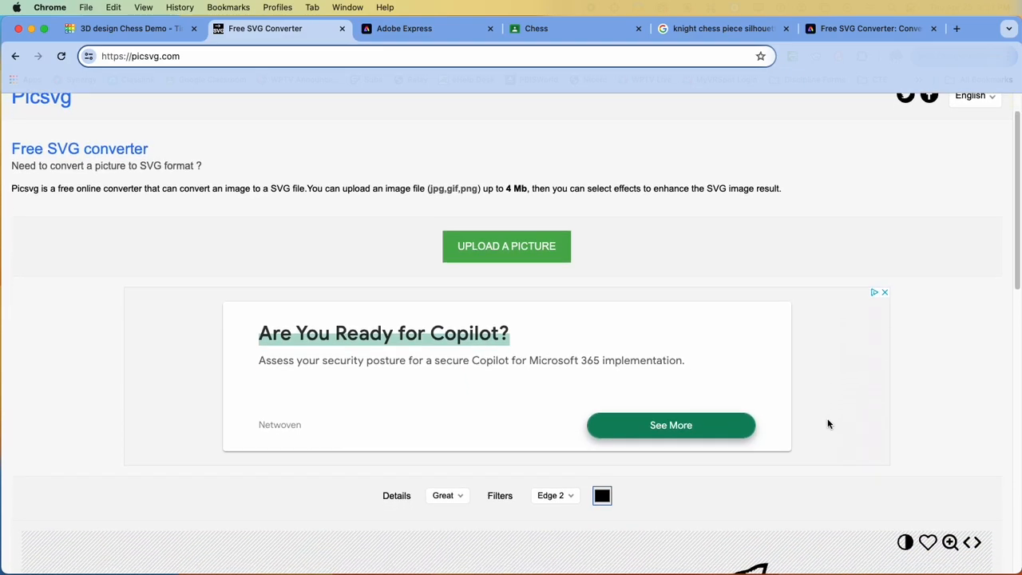
{"action": "scroll", "coordinate": [772, 405], "scroll_direction": "down", "scroll_amount": 5}
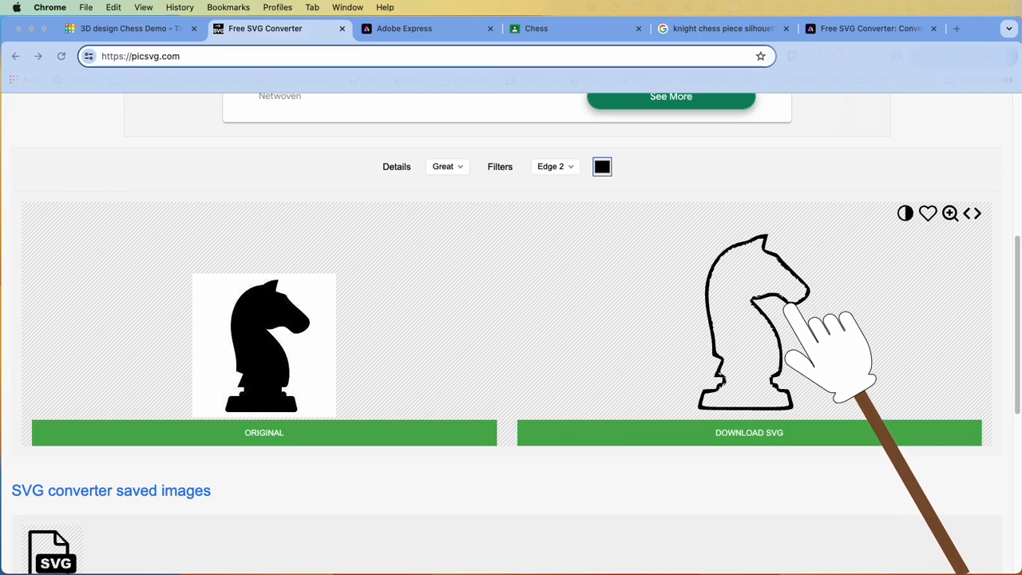
{"action": "left_click", "coordinate": [572, 168]}
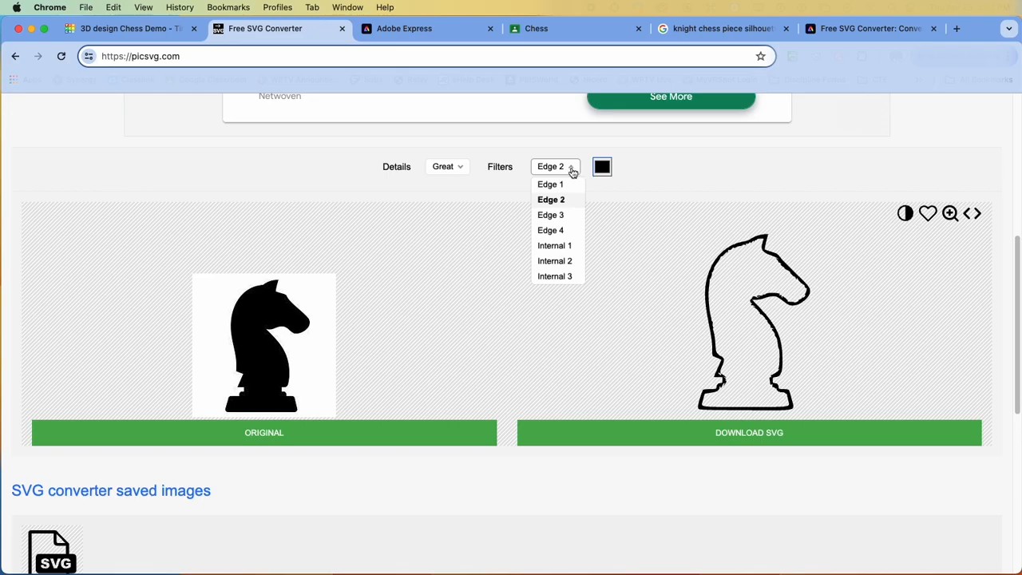
{"action": "left_click", "coordinate": [558, 246]}
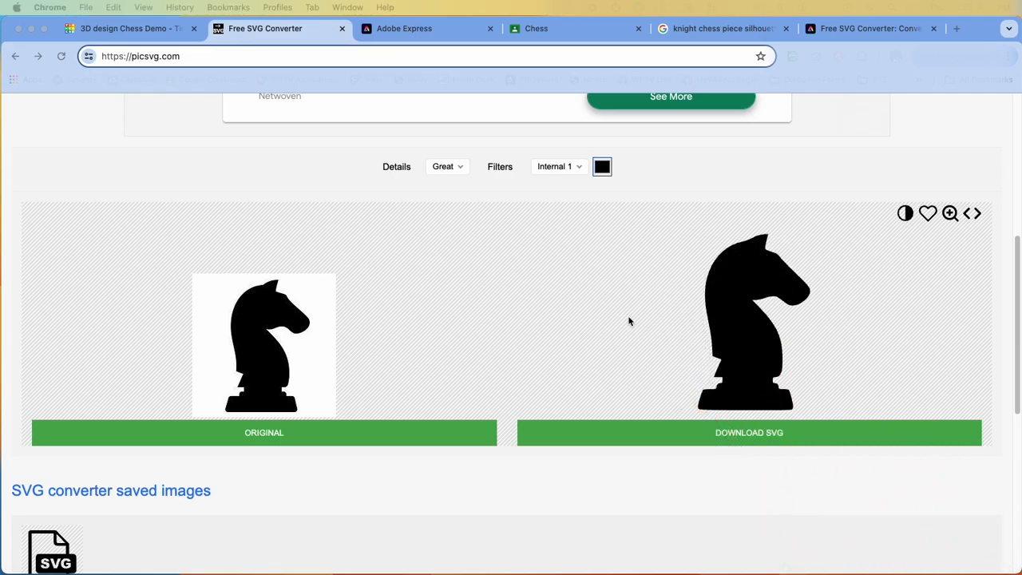
{"action": "left_click", "coordinate": [719, 433]}
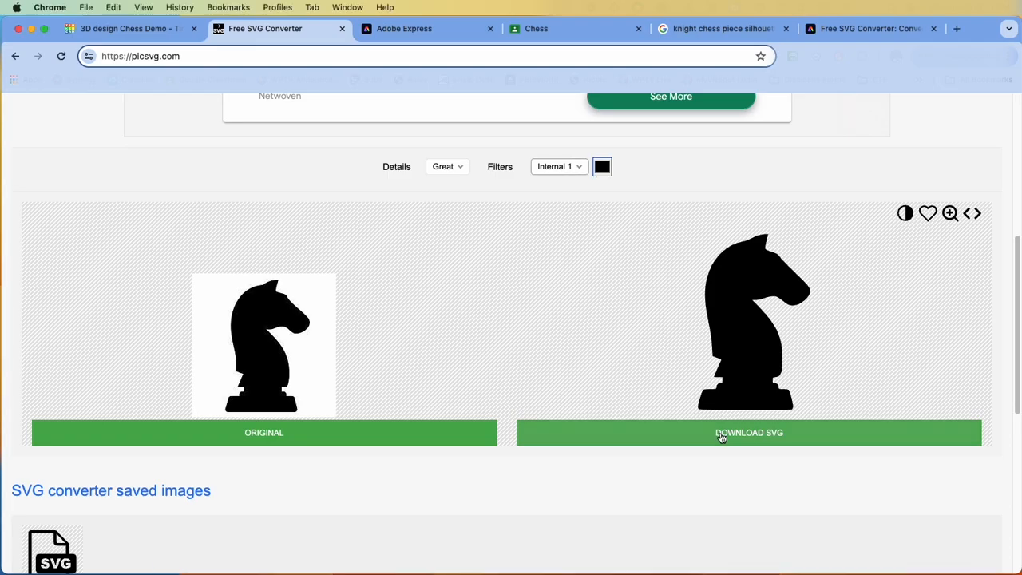
{"action": "left_click", "coordinate": [721, 436]}
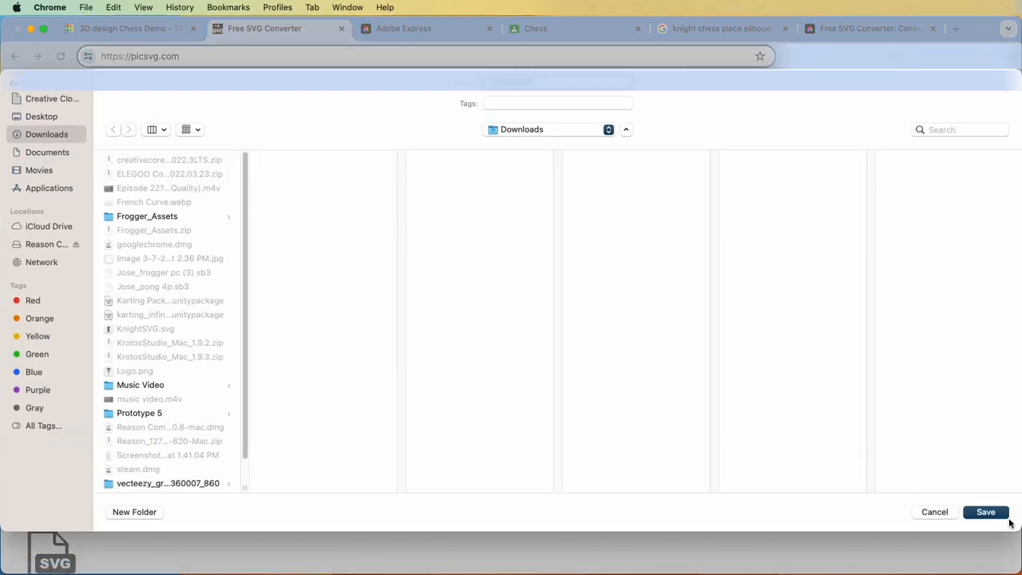
{"action": "left_click", "coordinate": [929, 514]}
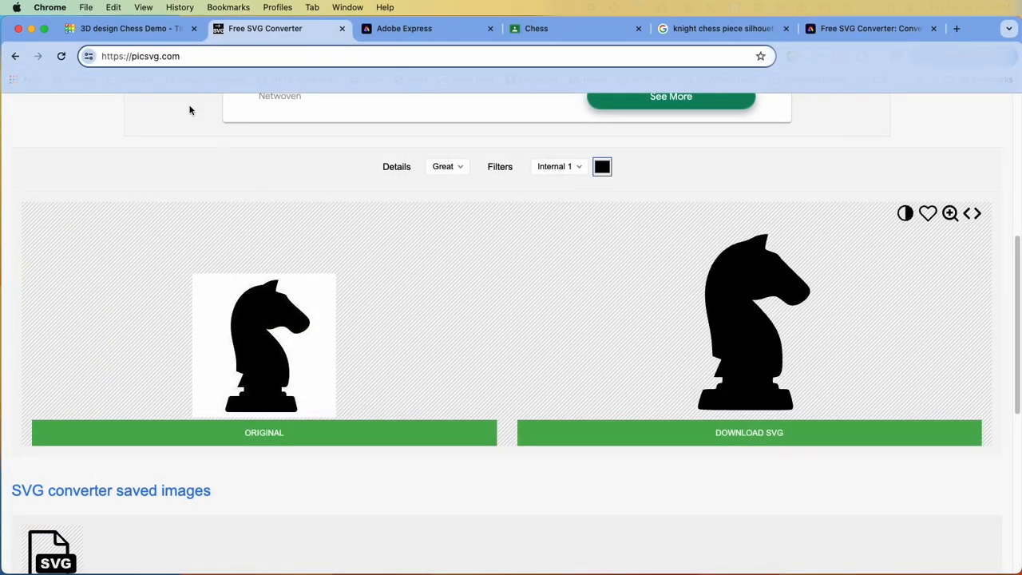
Switch to the Chess Demo design in Tinkercad and start importing a shape from a file on the computer
{"action": "left_click", "coordinate": [137, 31]}
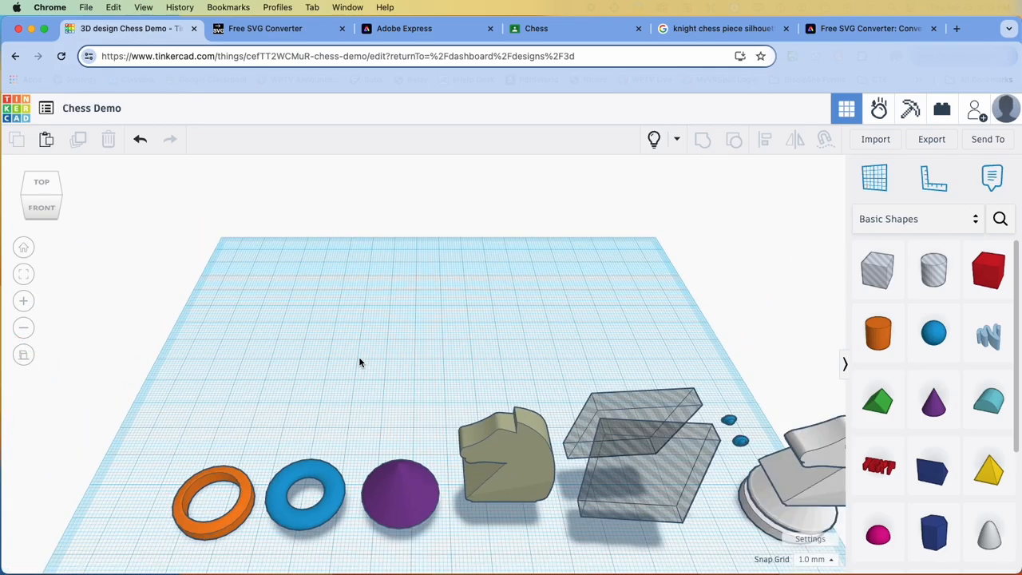
{"action": "middle_click_drag", "start_coordinate": [359, 362], "coordinate": [255, 270]}
{"action": "right_click_drag", "start_coordinate": [447, 435], "coordinate": [507, 452]}
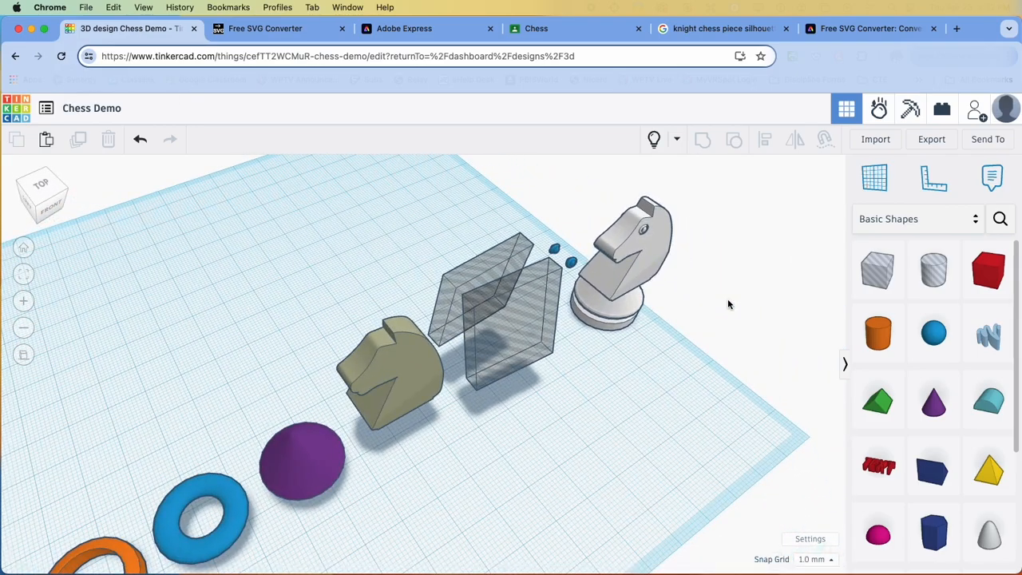
{"action": "left_click", "coordinate": [877, 141]}
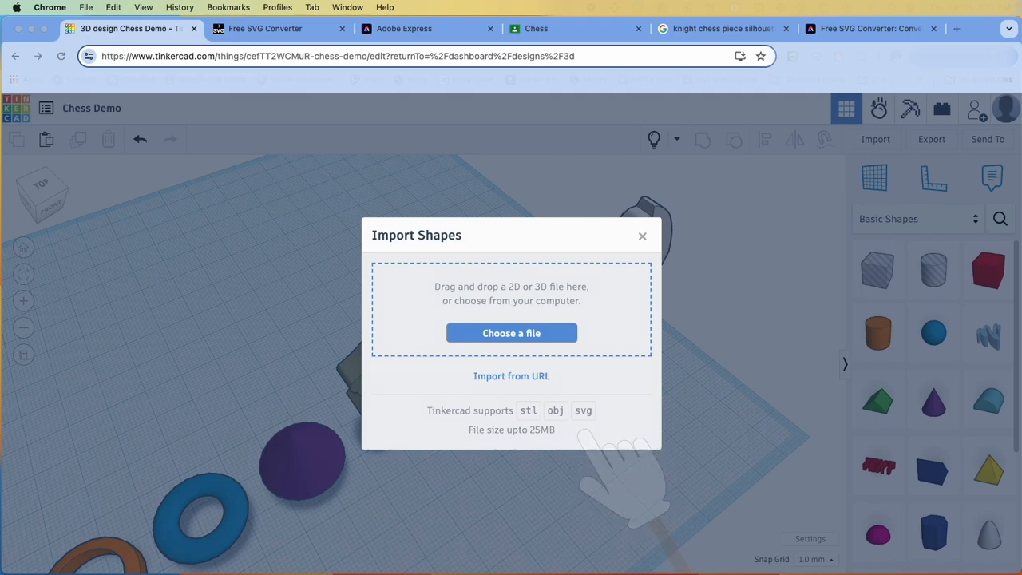
{"action": "left_click", "coordinate": [516, 335]}
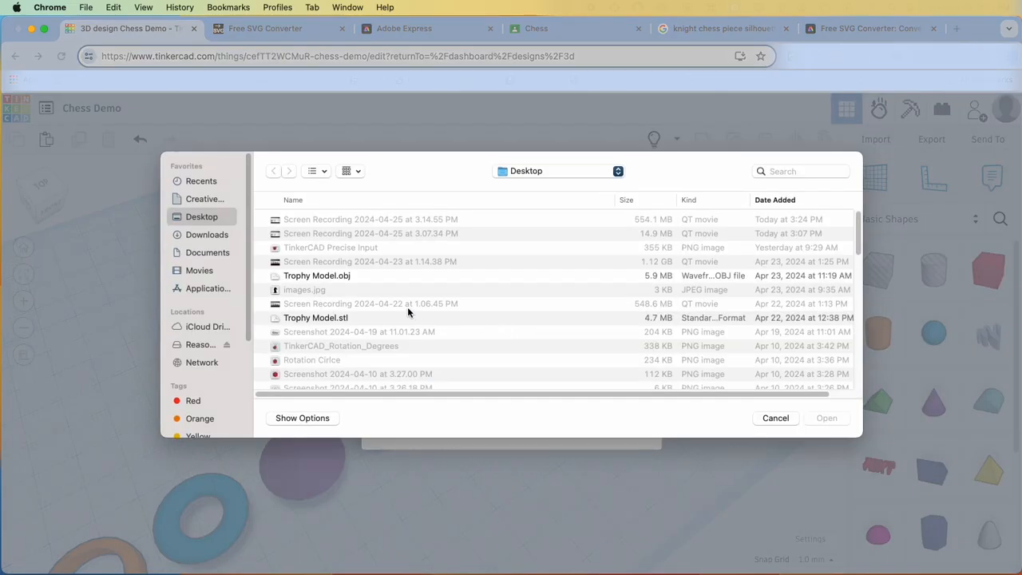
Choose KnightSVG.svg from the Downloads folder as the file to import
{"action": "scroll", "coordinate": [399, 309], "scroll_direction": "down", "scroll_amount": 1}
{"action": "scroll", "coordinate": [432, 326], "scroll_direction": "down", "scroll_amount": 3}
{"action": "scroll", "coordinate": [434, 321], "scroll_direction": "up", "scroll_amount": 4}
{"action": "scroll", "coordinate": [434, 319], "scroll_direction": "down", "scroll_amount": 15}
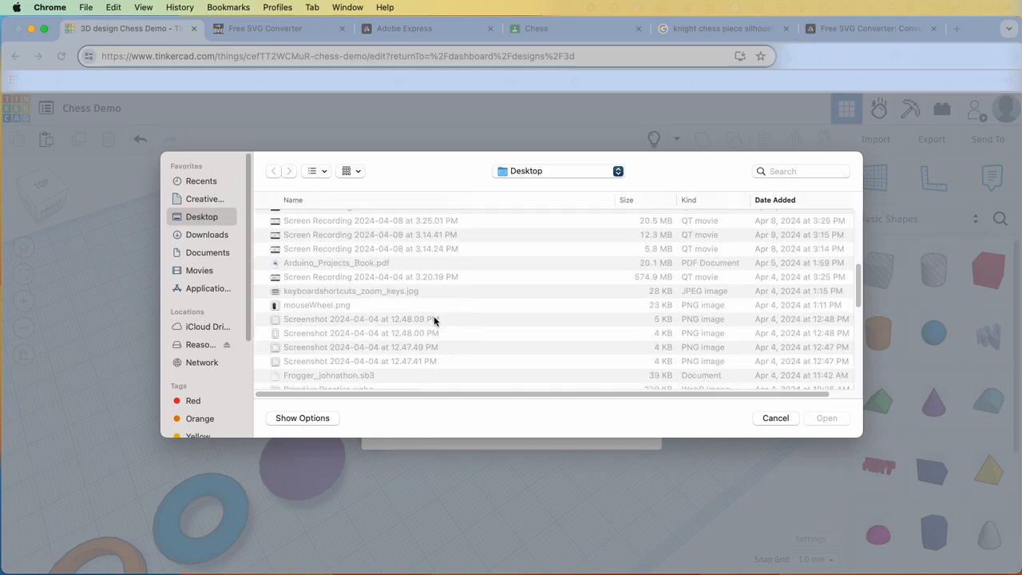
{"action": "scroll", "coordinate": [433, 321], "scroll_direction": "down", "scroll_amount": 6}
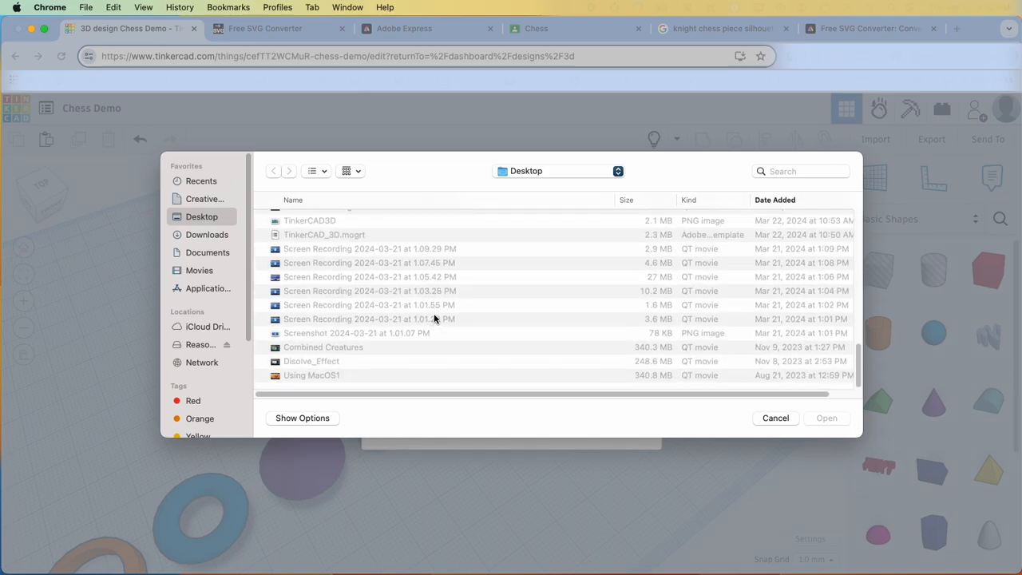
{"action": "left_click", "coordinate": [211, 235]}
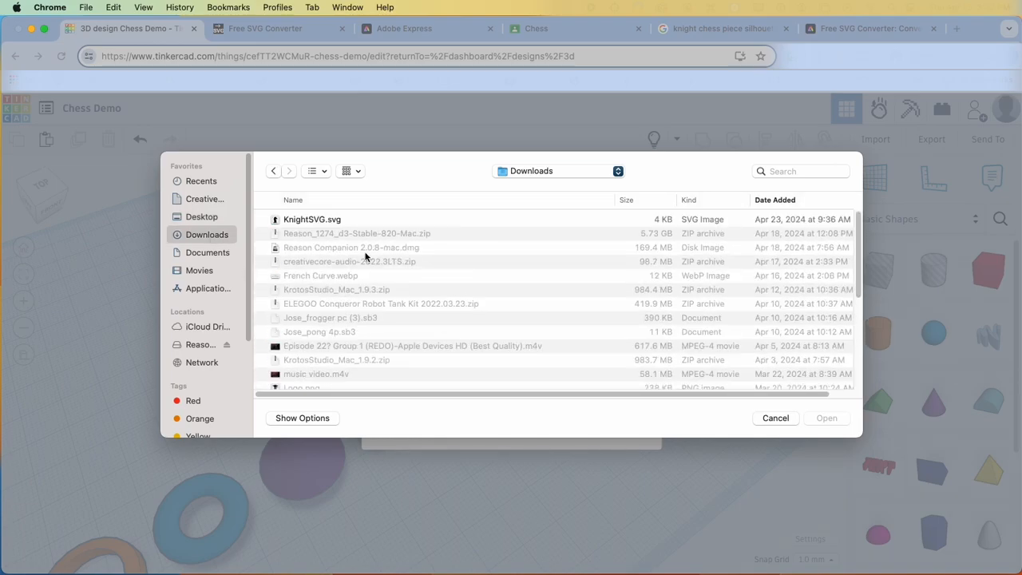
{"action": "left_click", "coordinate": [329, 222]}
{"action": "left_click", "coordinate": [827, 417]}
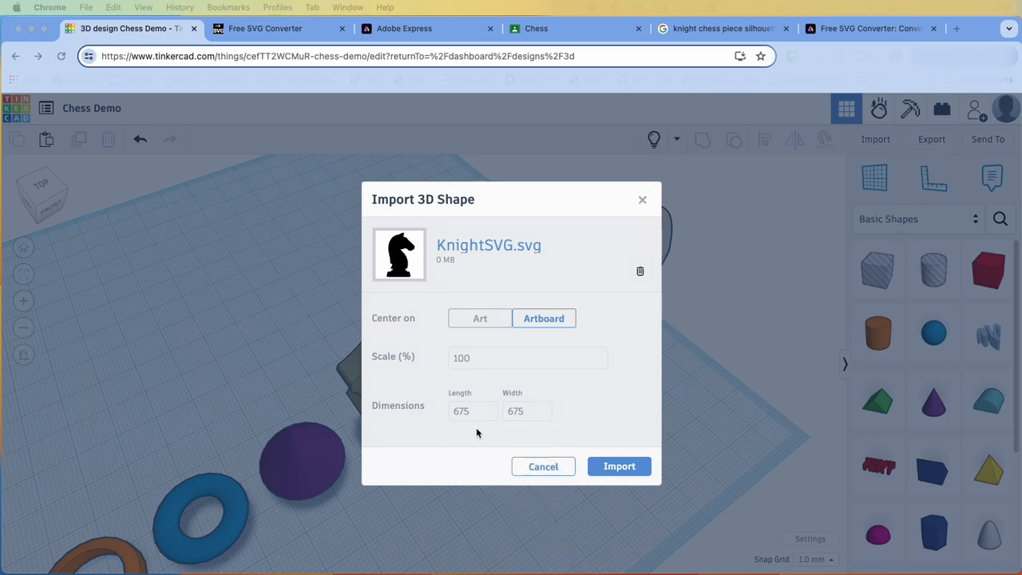
Set the import length of KnightSVG.svg to 30
{"action": "left_click", "coordinate": [488, 358]}
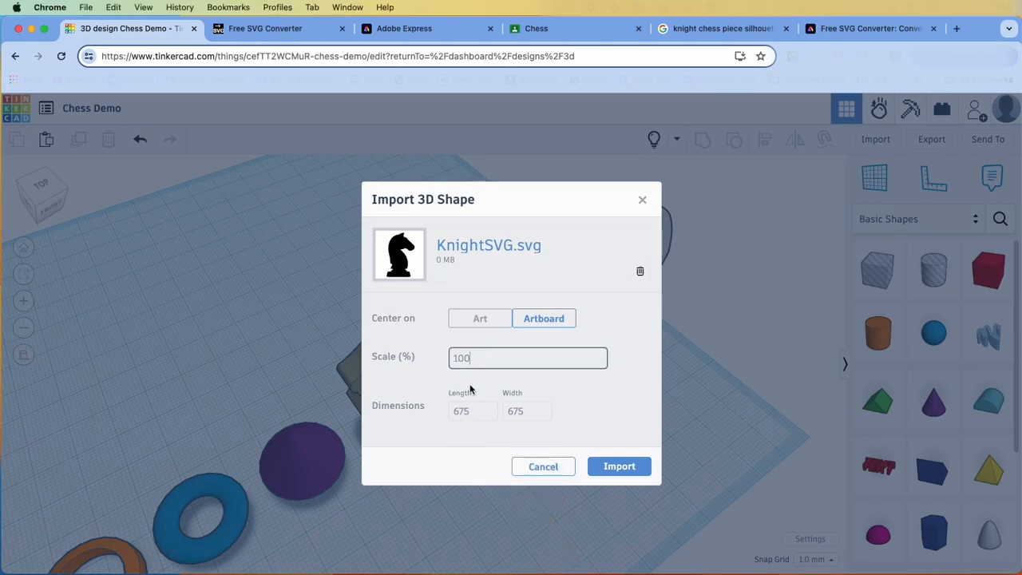
{"action": "left_click", "coordinate": [476, 408]}
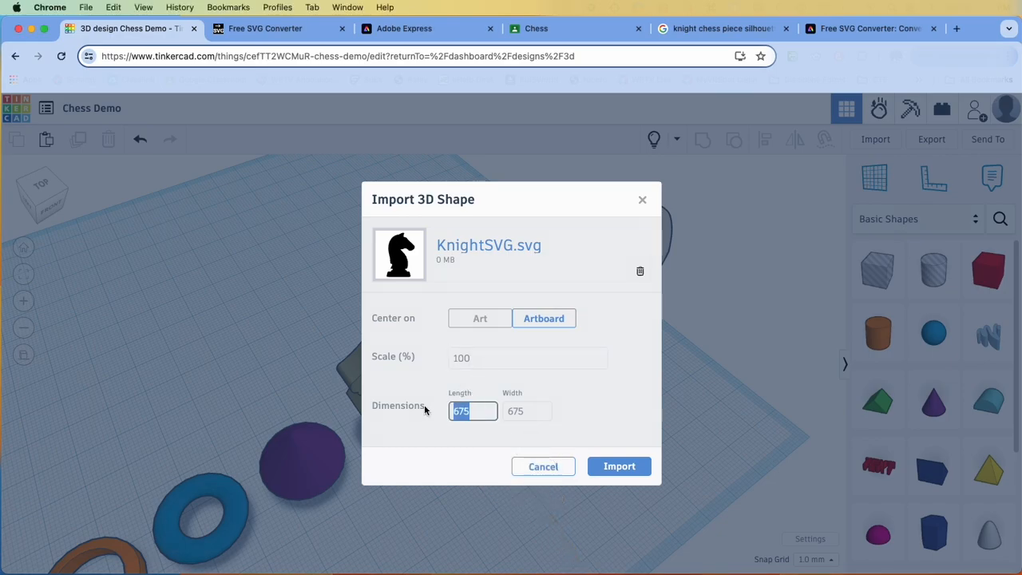
{"action": "type", "text": "30"}
{"action": "key", "text": "Tab"}
{"action": "left_click", "coordinate": [473, 444]}
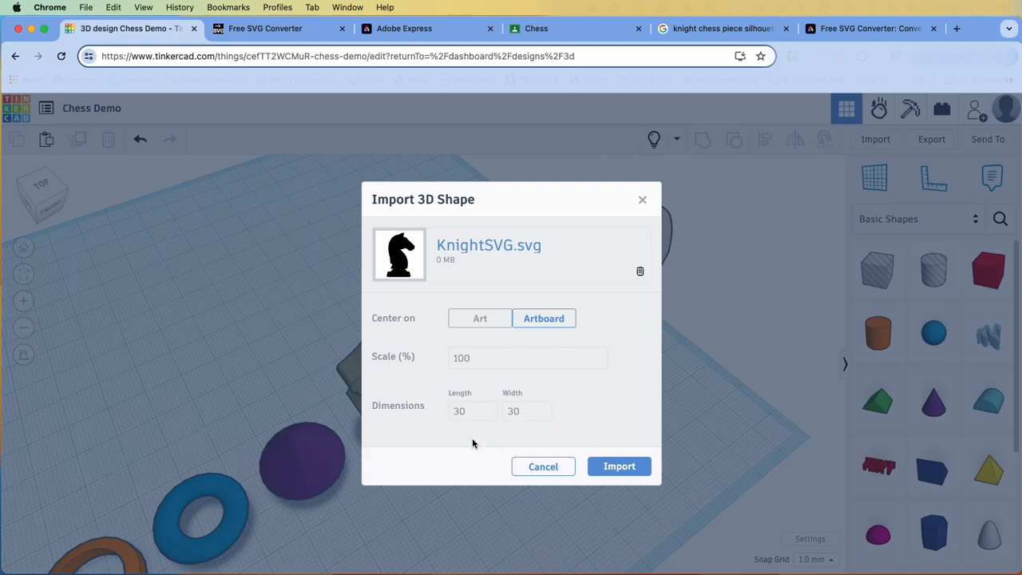
Set the import scale of KnightSVG.svg to 4% and import it into the design
{"action": "left_click", "coordinate": [474, 357]}
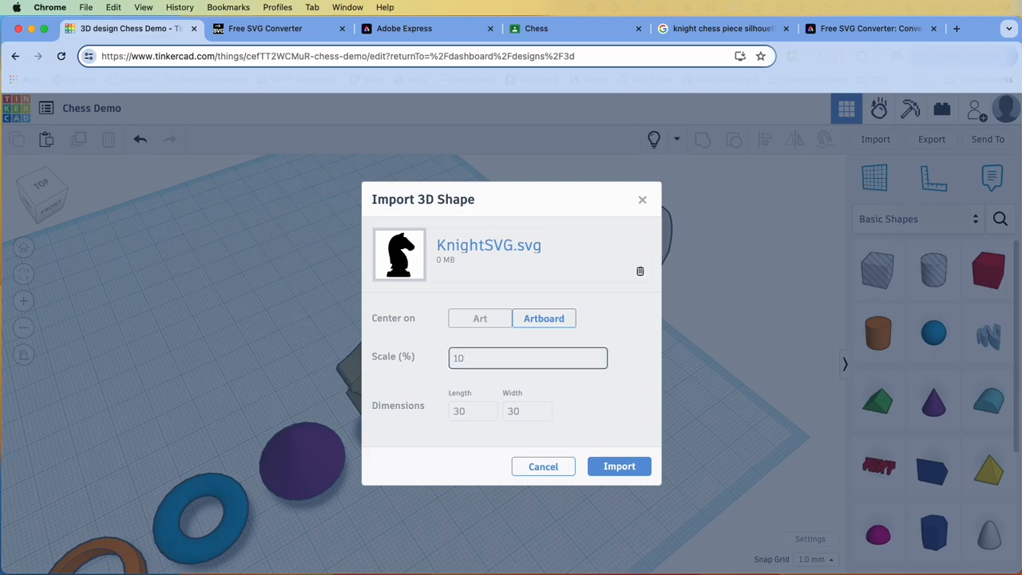
{"action": "type", "text": "10"}
{"action": "key", "text": "Tab"}
{"action": "left_click", "coordinate": [482, 359]}
{"action": "key", "text": "BackSpace"}
{"action": "key", "text": "BackSpace"}
{"action": "key", "text": "Tab"}
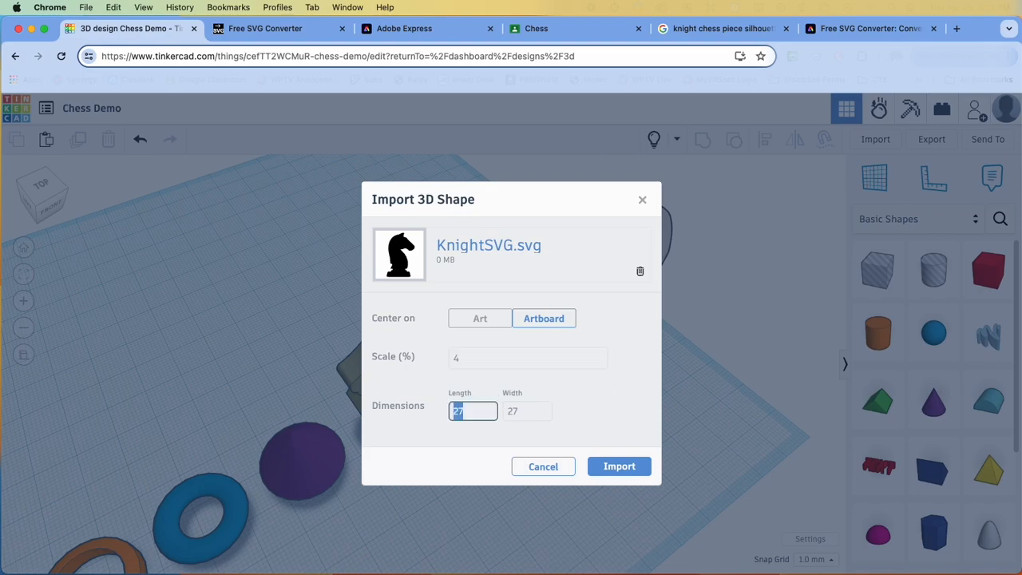
{"action": "left_click", "coordinate": [490, 442]}
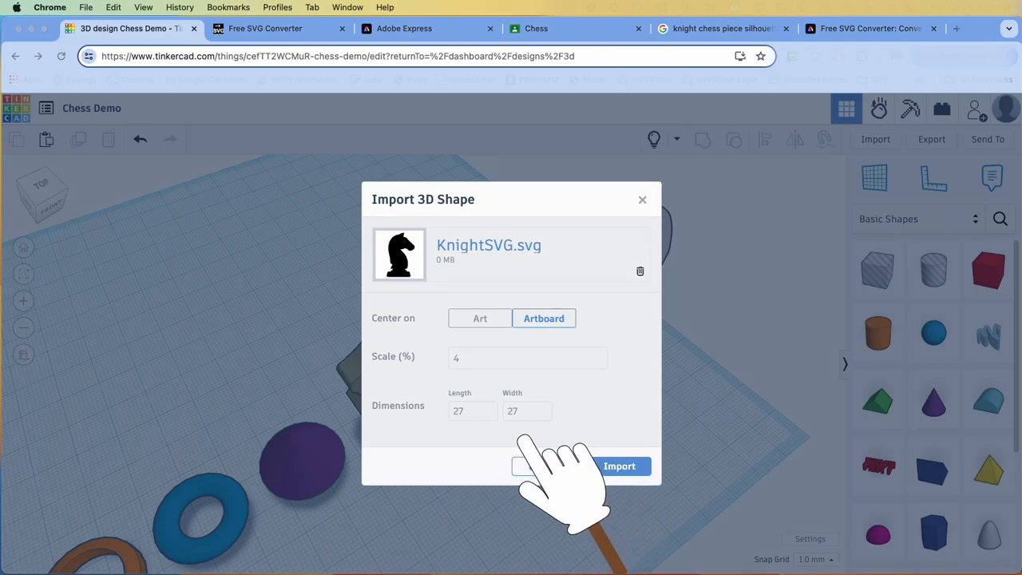
{"action": "left_click", "coordinate": [631, 466]}
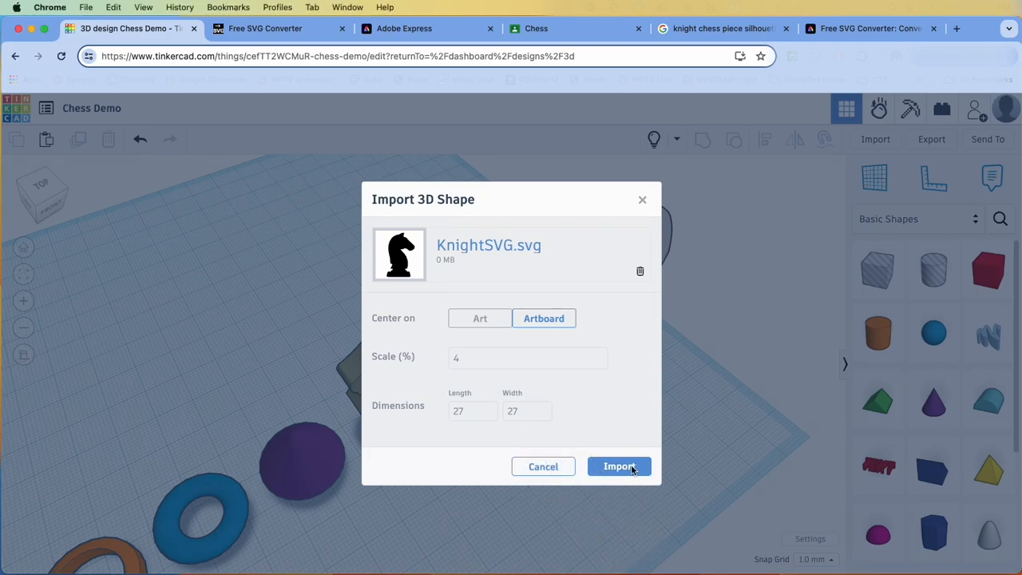
{"action": "left_click", "coordinate": [630, 469]}
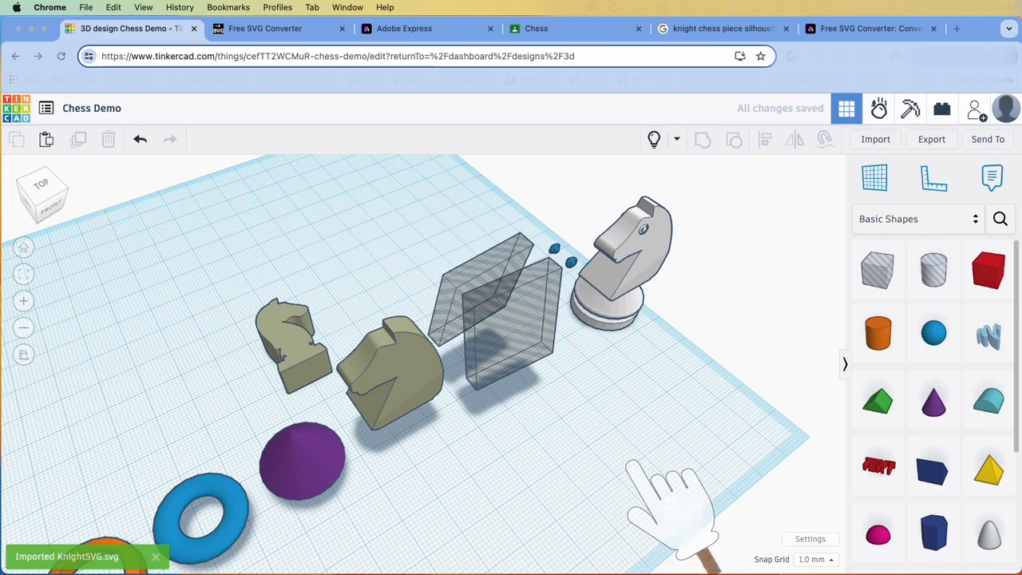
Reduce the imported knight's thickness and rotate it 90° so it stands upright
{"action": "left_click", "coordinate": [292, 339]}
{"action": "left_click", "coordinate": [27, 284]}
{"action": "right_click_drag", "start_coordinate": [260, 452], "coordinate": [286, 431]}
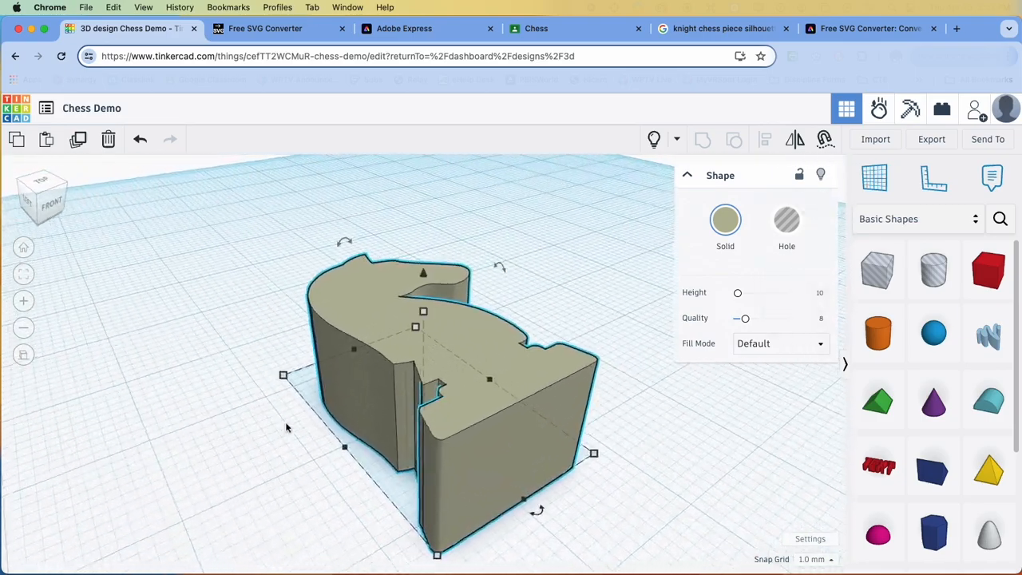
{"action": "left_click_drag", "start_coordinate": [424, 314], "coordinate": [420, 373]}
{"action": "right_click_drag", "start_coordinate": [591, 399], "coordinate": [632, 316]}
{"action": "left_click_drag", "start_coordinate": [491, 345], "coordinate": [549, 432]}
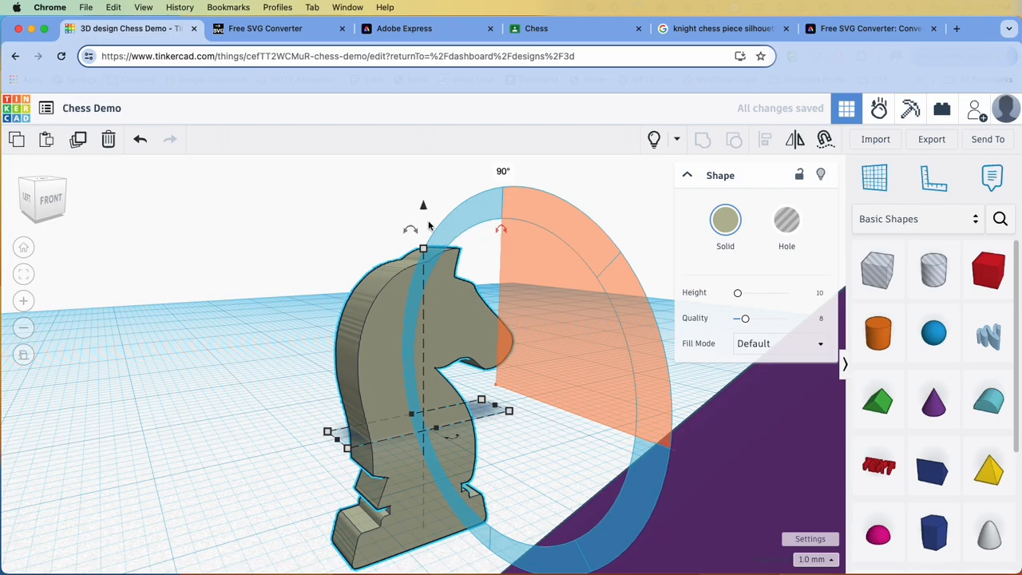
Drop the upright imported knight onto the workplane and turn it 180° to face the opposite way
{"action": "left_click_drag", "start_coordinate": [424, 205], "coordinate": [423, 168]}
{"action": "key", "text": "d"}
{"action": "scroll", "coordinate": [628, 353], "scroll_direction": "down", "scroll_amount": 5}
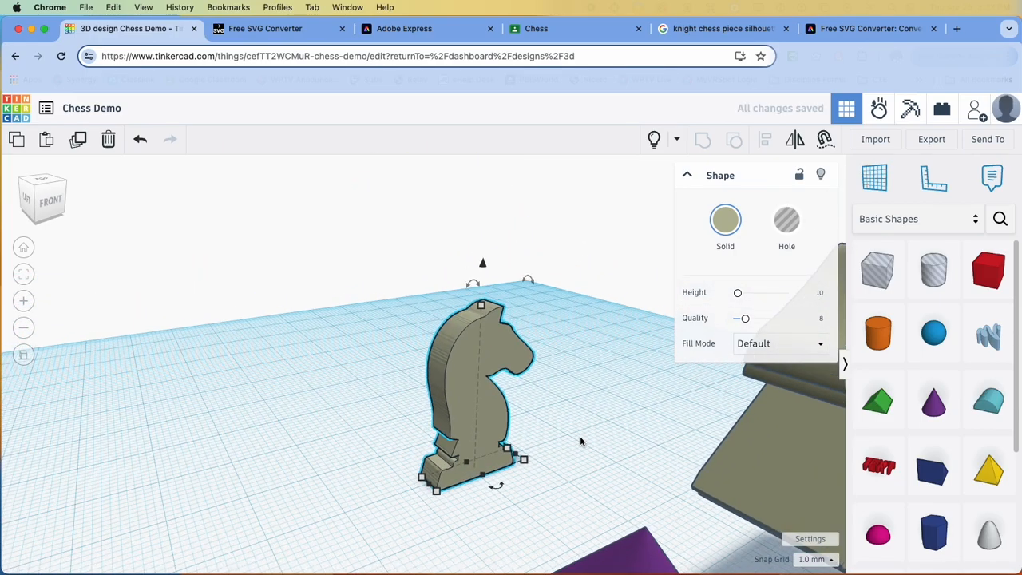
{"action": "left_click_drag", "start_coordinate": [500, 486], "coordinate": [376, 399]}
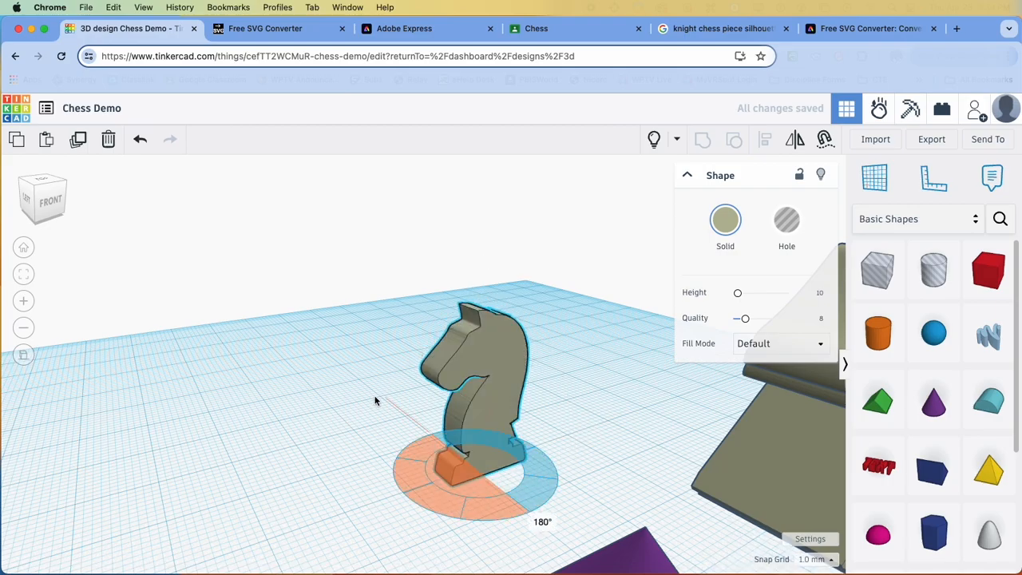
{"action": "left_click", "coordinate": [586, 423]}
{"action": "middle_click_drag", "start_coordinate": [586, 424], "coordinate": [398, 428]}
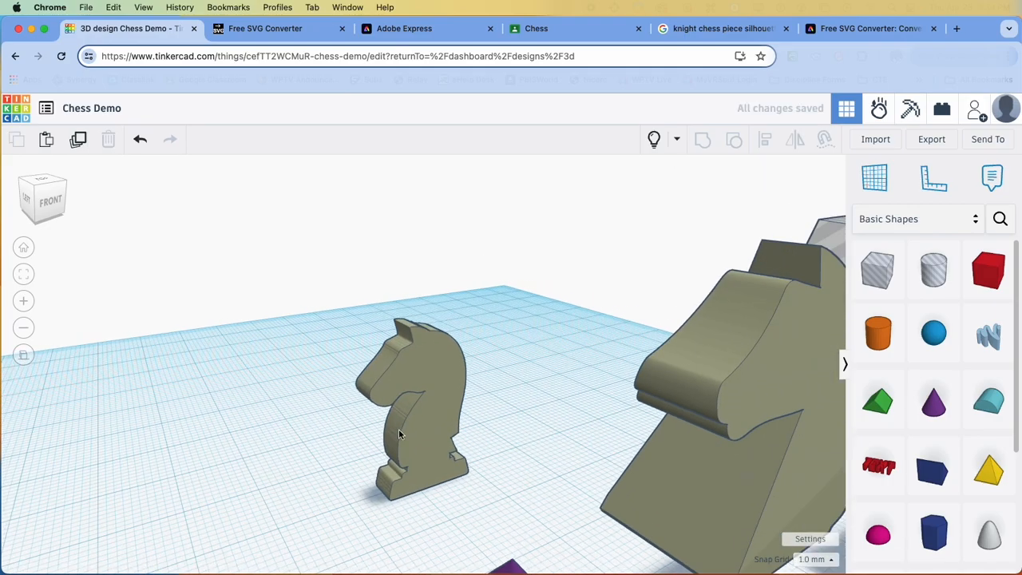
Add a box hole and size it to enclose the imported knight's base, 7 mm high
{"action": "left_click", "coordinate": [437, 431]}
{"action": "key", "text": "f"}
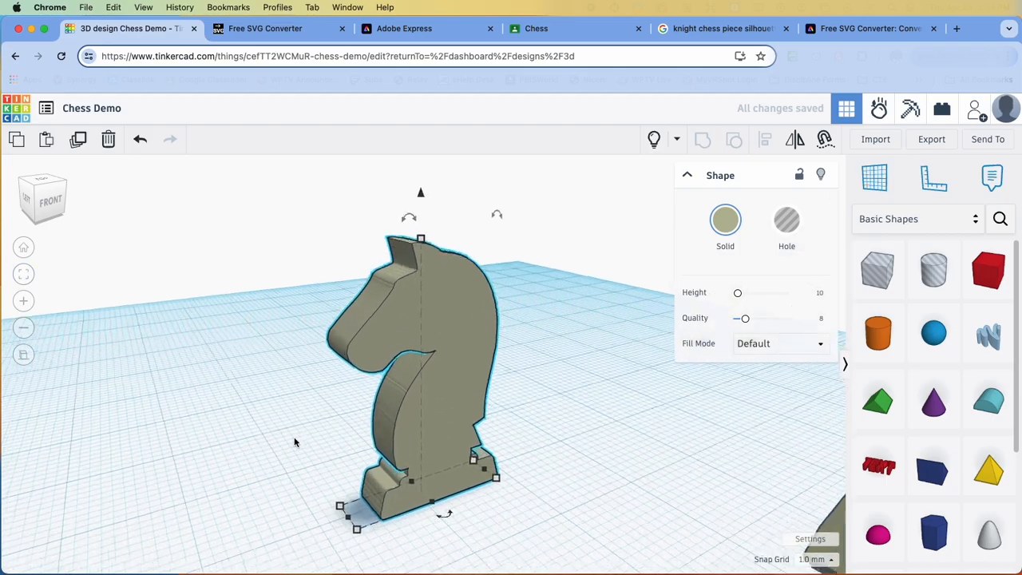
{"action": "right_click_drag", "start_coordinate": [438, 456], "coordinate": [522, 431]}
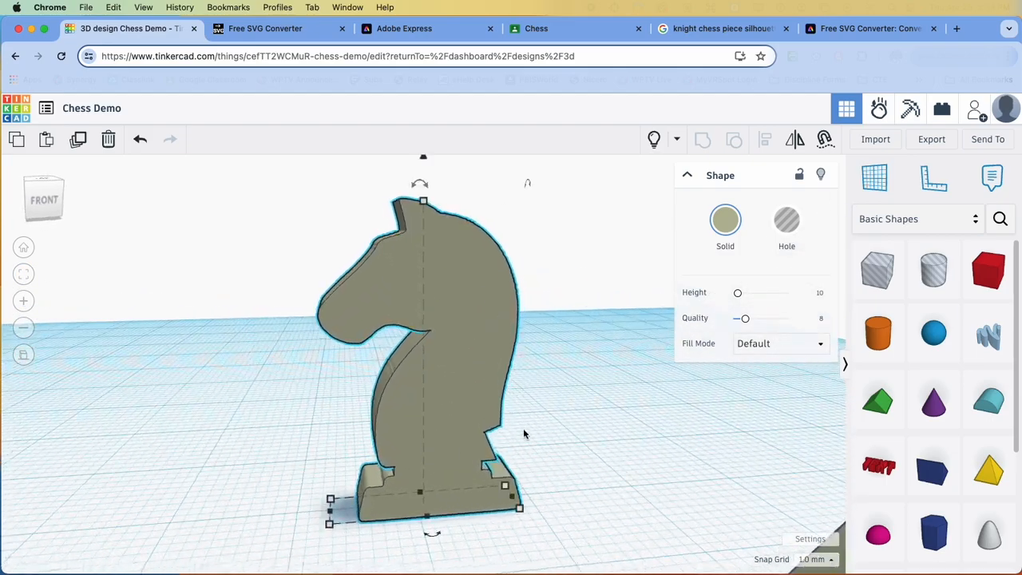
{"action": "left_click_drag", "start_coordinate": [892, 277], "coordinate": [231, 494]}
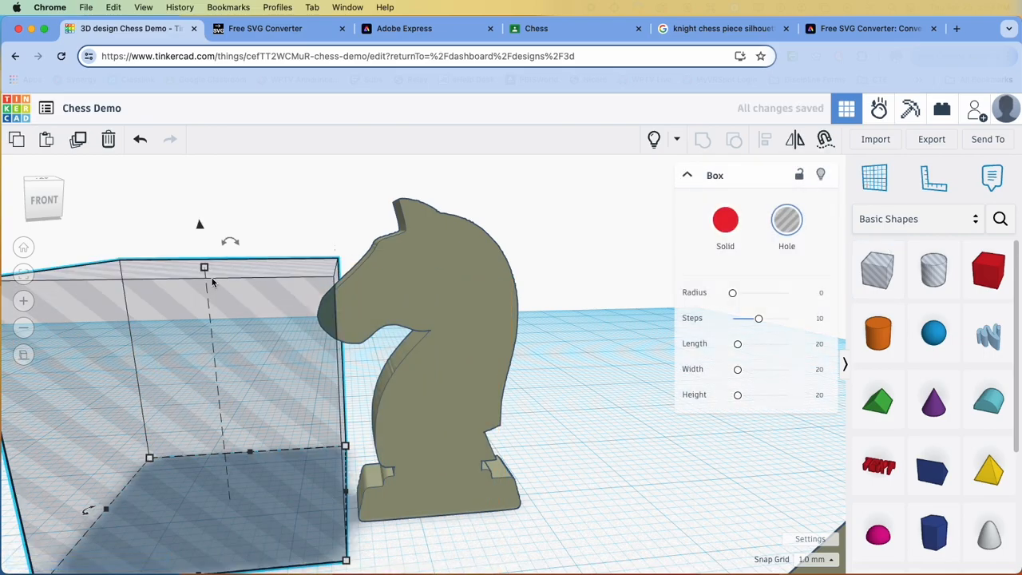
{"action": "left_click_drag", "start_coordinate": [205, 270], "coordinate": [595, 472]}
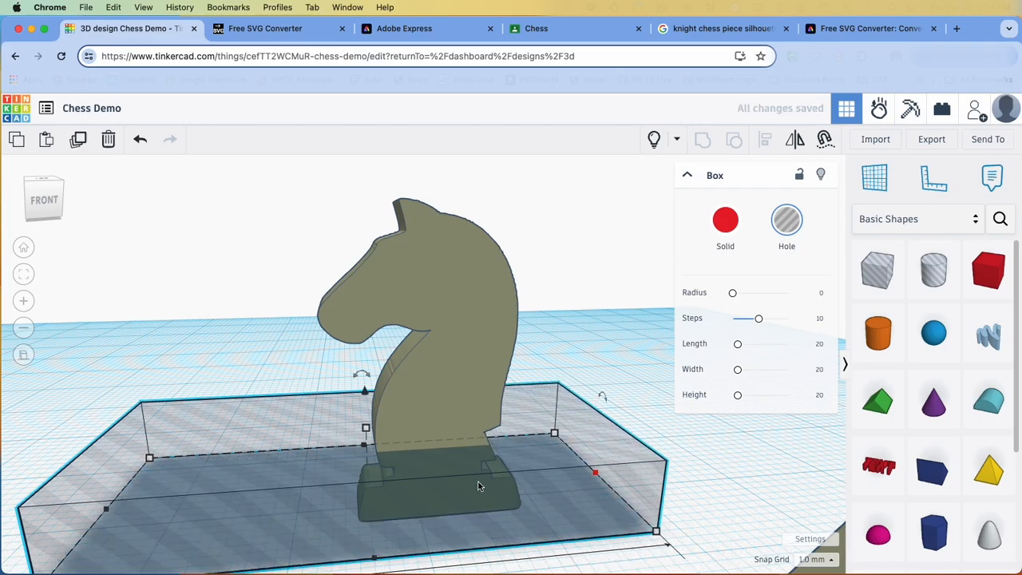
{"action": "left_click_drag", "start_coordinate": [366, 431], "coordinate": [365, 417]}
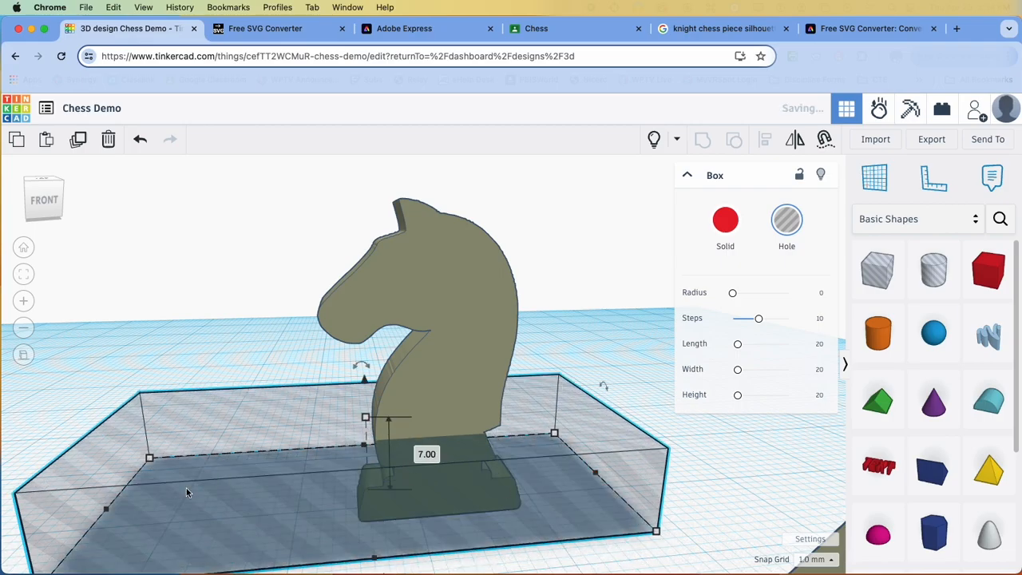
{"action": "left_click_drag", "start_coordinate": [102, 512], "coordinate": [334, 491]}
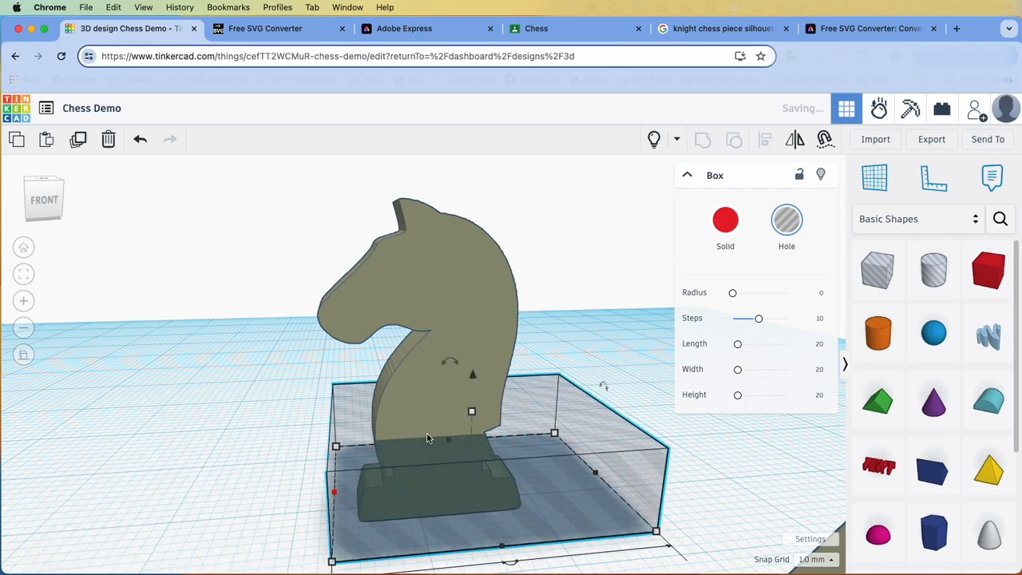
Group the box hole with the imported knight to cut away its base
{"action": "left_click", "coordinate": [474, 329], "text": "shift"}
{"action": "left_click", "coordinate": [704, 139]}
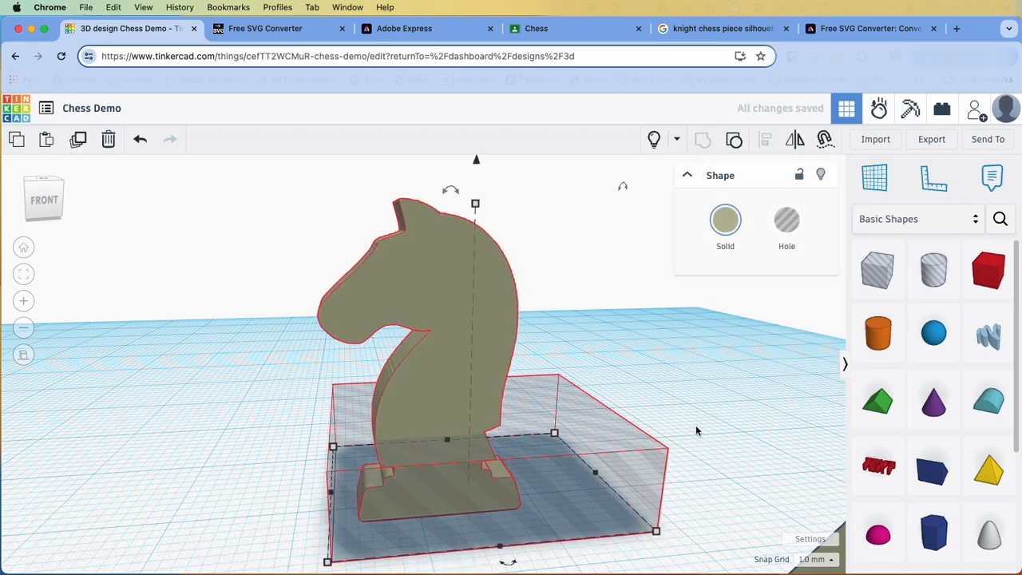
{"action": "left_click", "coordinate": [557, 447]}
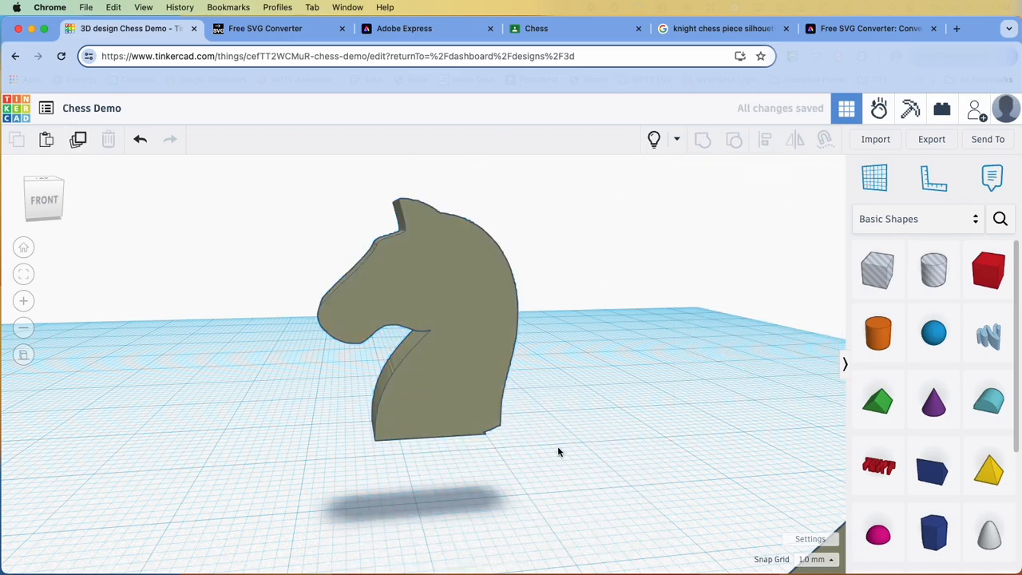
Delete the trimmed imported knight head from the workplane
{"action": "right_click_drag", "start_coordinate": [557, 448], "coordinate": [639, 475]}
{"action": "scroll", "coordinate": [641, 475], "scroll_direction": "down", "scroll_amount": 5}
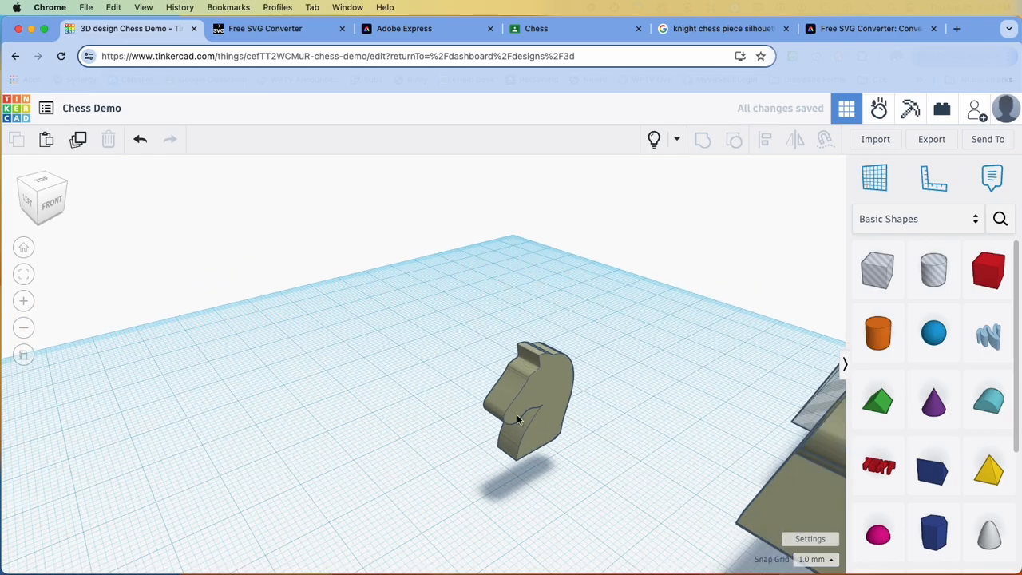
{"action": "left_click", "coordinate": [548, 403]}
{"action": "key", "text": "Delete"}
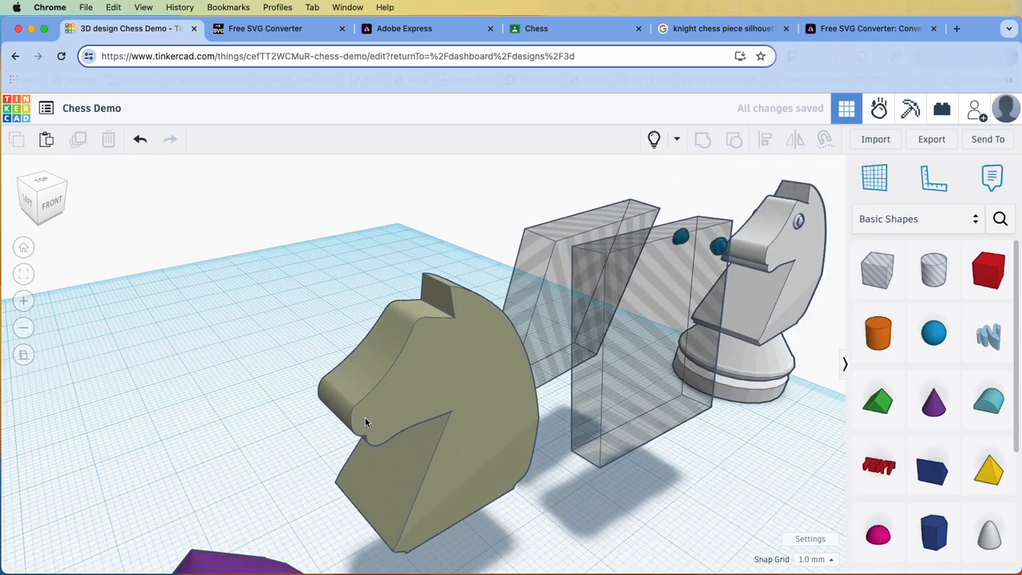
Ungroup the large tapered knight head to expose the hole boxes on both of its sides
{"action": "mouse_move", "coordinate": [489, 487]}
{"action": "right_mouse_down"}
{"action": "mouse_move", "coordinate": [404, 461]}
{"action": "mouse_move", "coordinate": [497, 497]}
{"action": "right_mouse_up"}
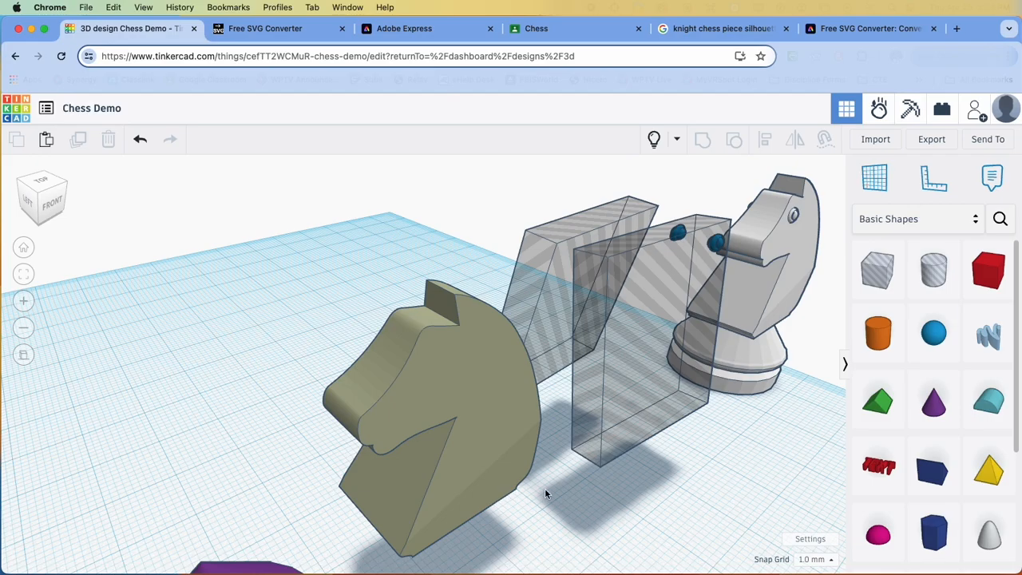
{"action": "right_click_drag", "start_coordinate": [592, 506], "coordinate": [739, 494]}
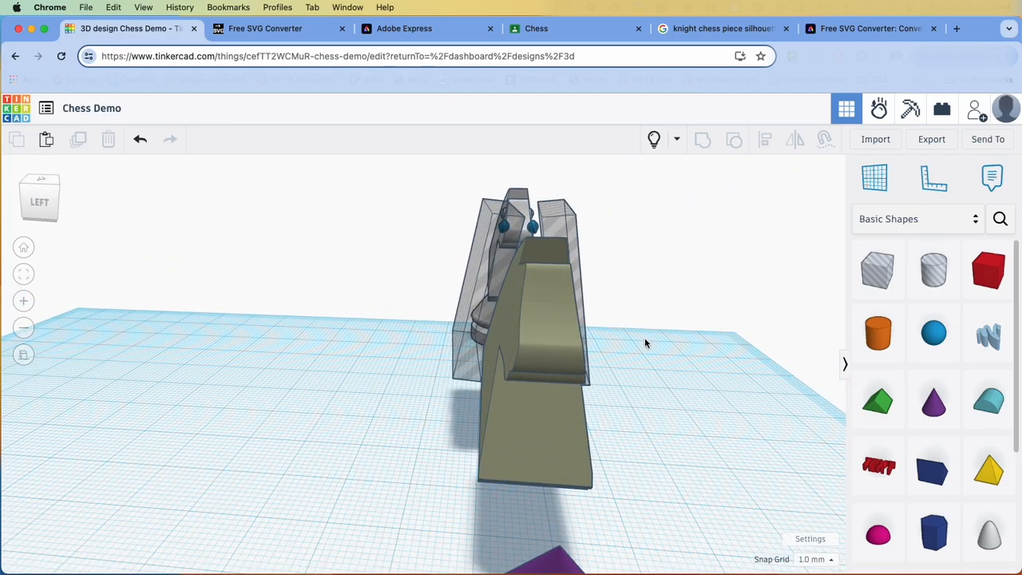
{"action": "right_click_drag", "start_coordinate": [645, 343], "coordinate": [557, 314]}
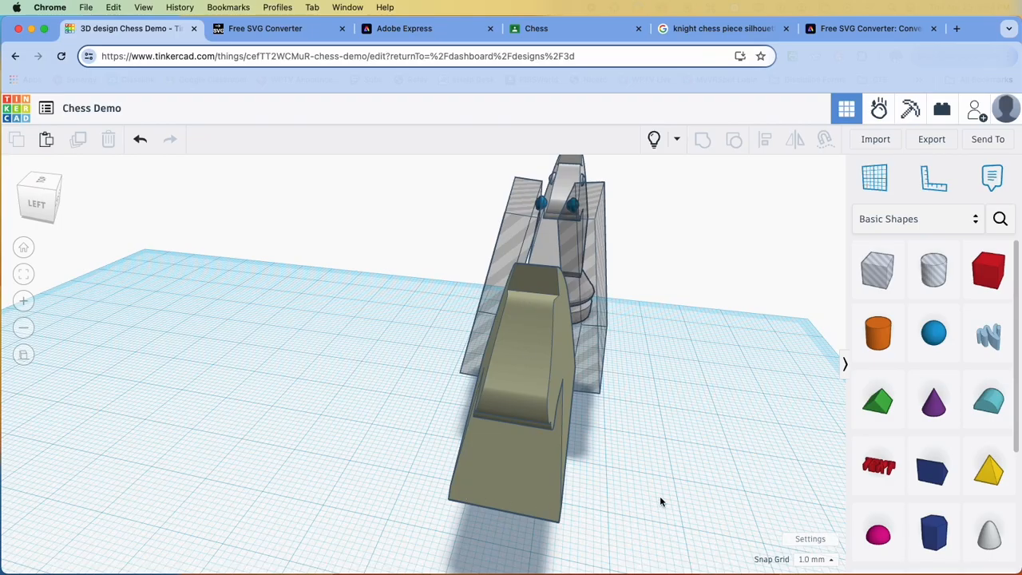
{"action": "right_click_drag", "start_coordinate": [659, 501], "coordinate": [465, 463]}
{"action": "right_click_drag", "start_coordinate": [231, 464], "coordinate": [338, 445]}
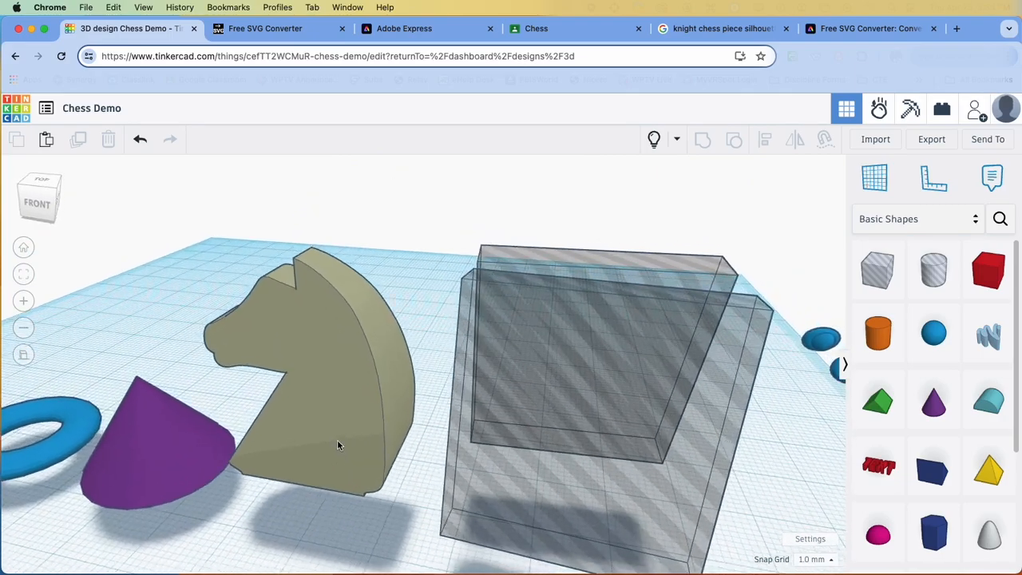
{"action": "left_click", "coordinate": [338, 444]}
{"action": "left_click", "coordinate": [734, 139]}
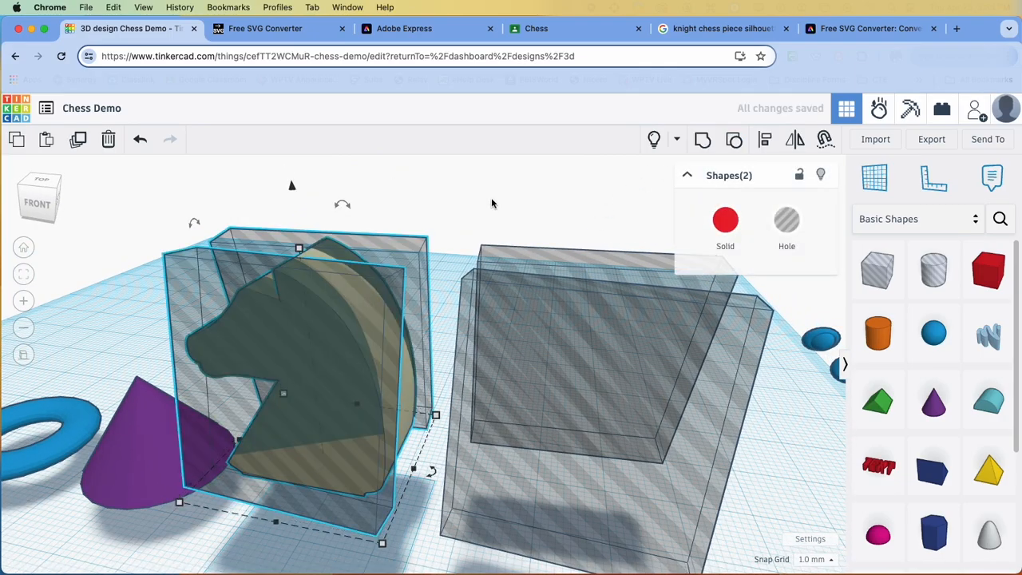
Examine how the two slanted hole boxes taper the head's sides, and group them with the head again
{"action": "key", "text": "f"}
{"action": "right_click_drag", "start_coordinate": [237, 349], "coordinate": [325, 414]}
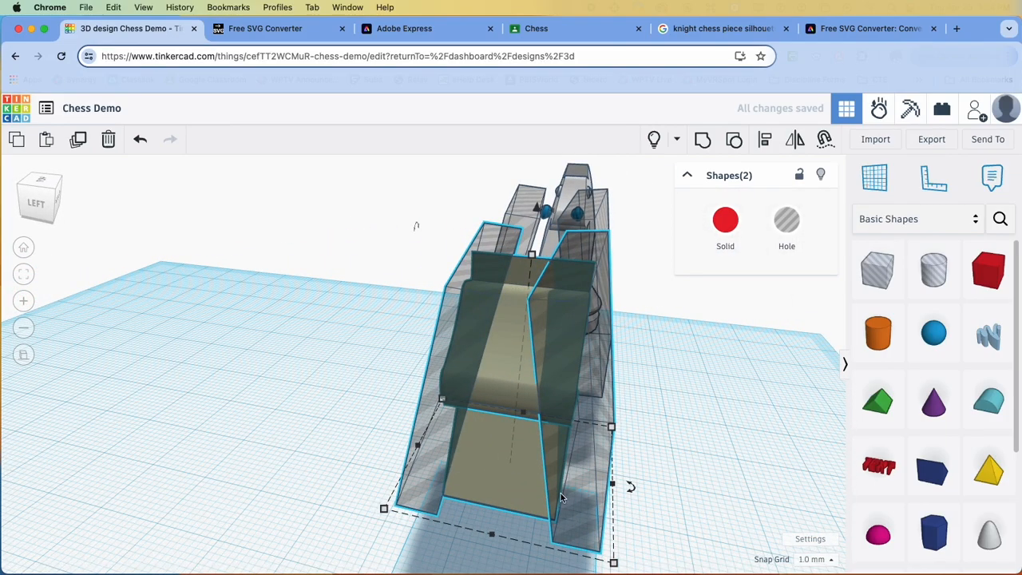
{"action": "right_click_drag", "start_coordinate": [712, 367], "coordinate": [475, 306]}
{"action": "right_click_drag", "start_coordinate": [476, 412], "coordinate": [521, 412]}
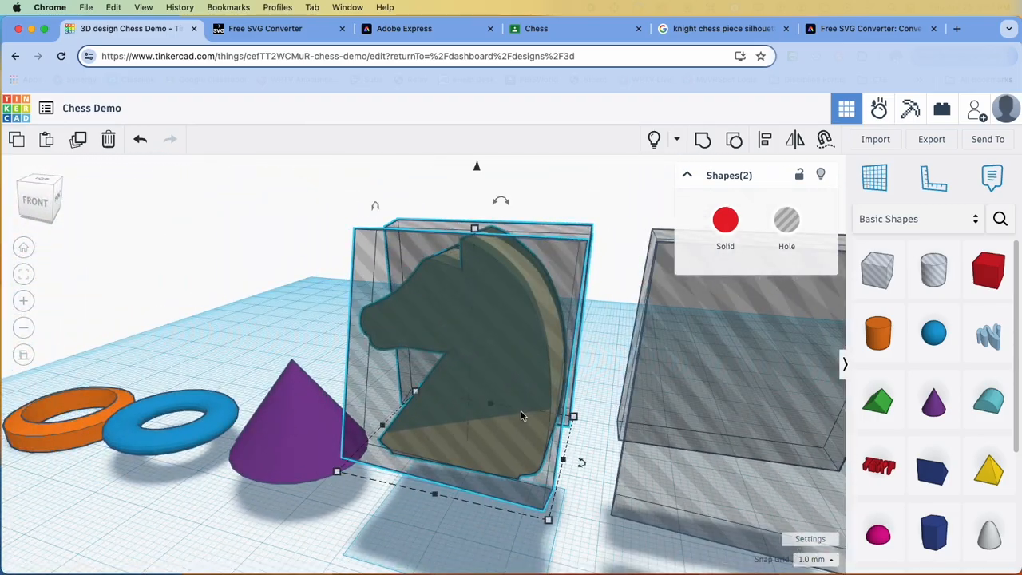
{"action": "right_click_drag", "start_coordinate": [566, 353], "coordinate": [432, 377]}
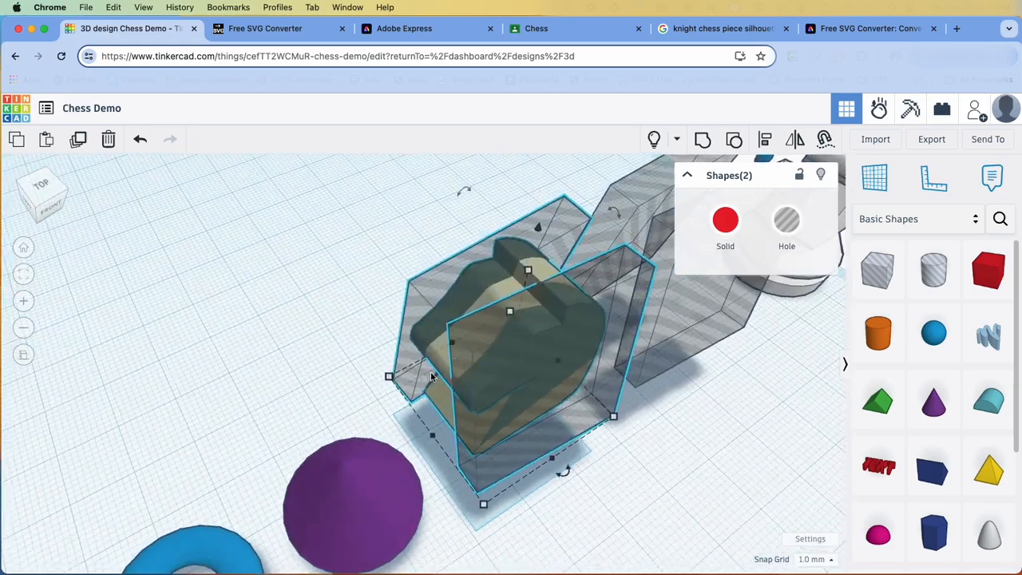
{"action": "left_click", "coordinate": [700, 148]}
Examine the pair of blue eye pieces between the hole boxes and the finished grey knight
{"action": "middle_click_drag", "start_coordinate": [696, 432], "coordinate": [348, 517]}
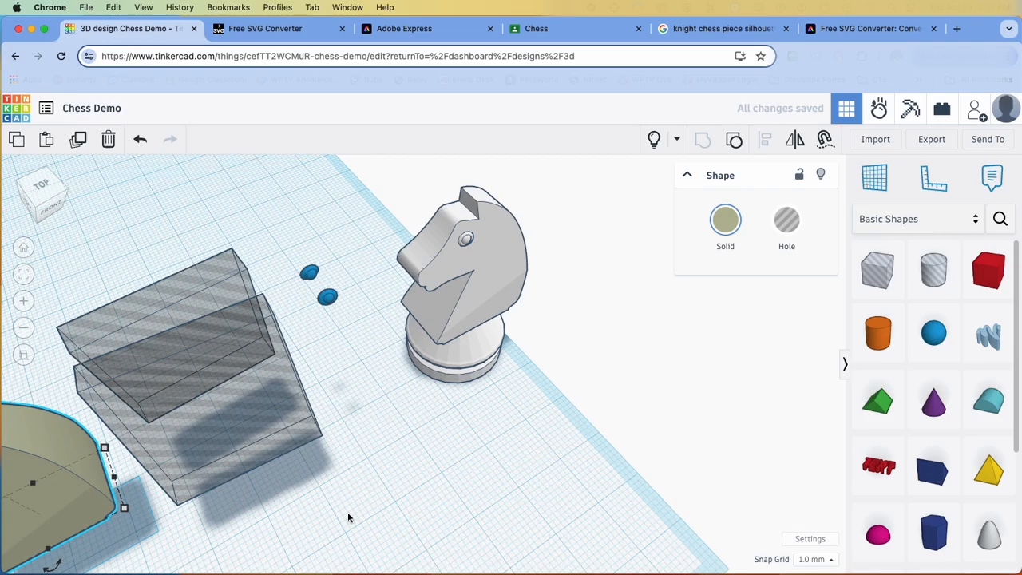
{"action": "right_click_drag", "start_coordinate": [356, 513], "coordinate": [297, 484]}
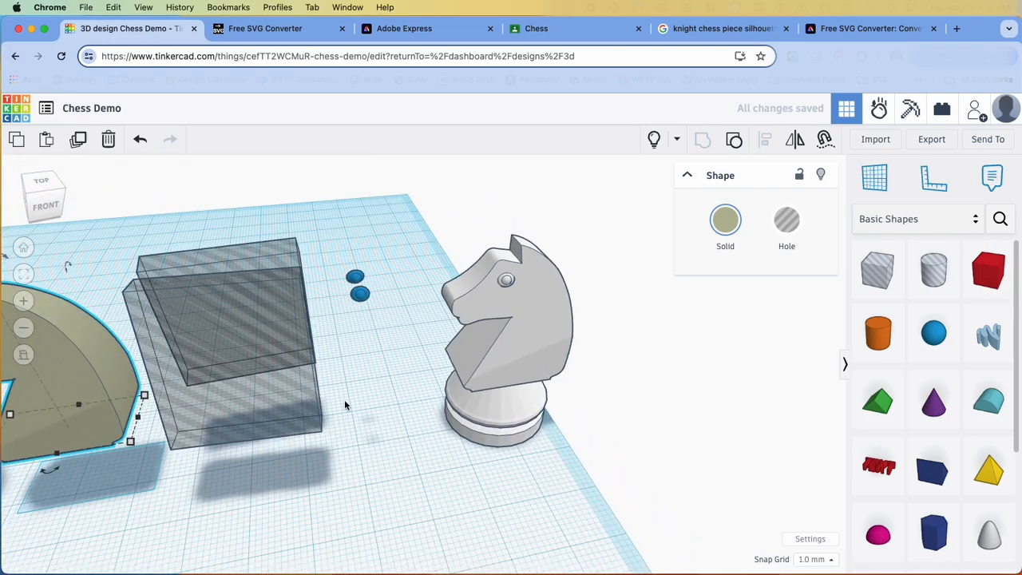
{"action": "middle_click_drag", "start_coordinate": [344, 401], "coordinate": [433, 496]}
{"action": "left_click", "coordinate": [484, 426]}
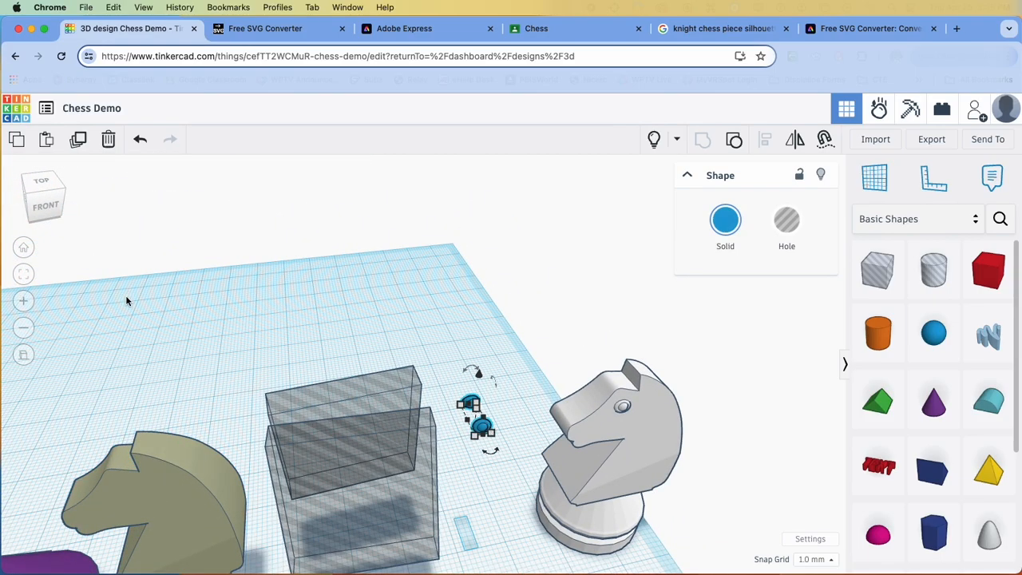
{"action": "left_click", "coordinate": [24, 275]}
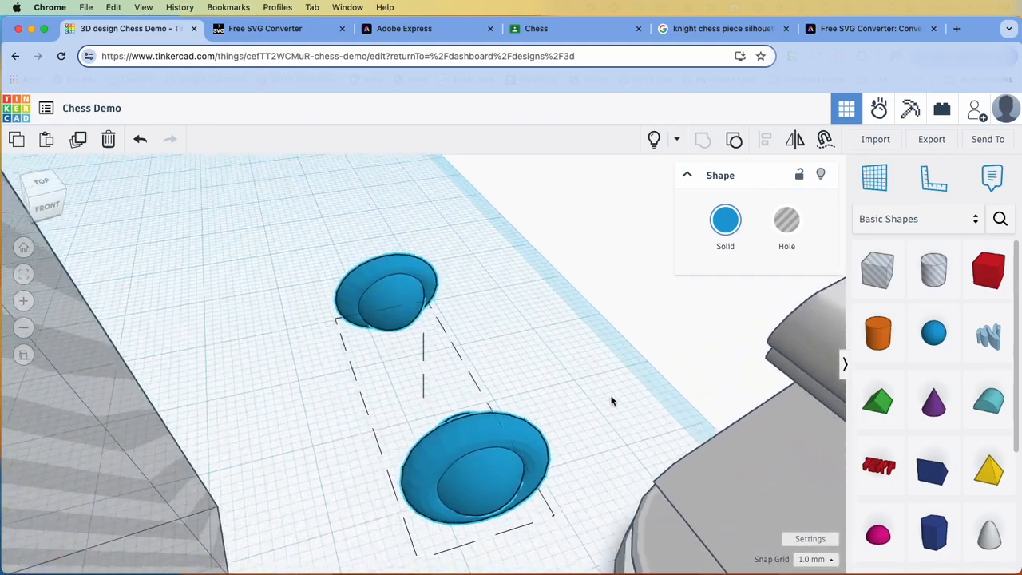
{"action": "right_click_drag", "start_coordinate": [670, 442], "coordinate": [548, 372]}
{"action": "scroll", "coordinate": [548, 376], "scroll_direction": "down", "scroll_amount": 6}
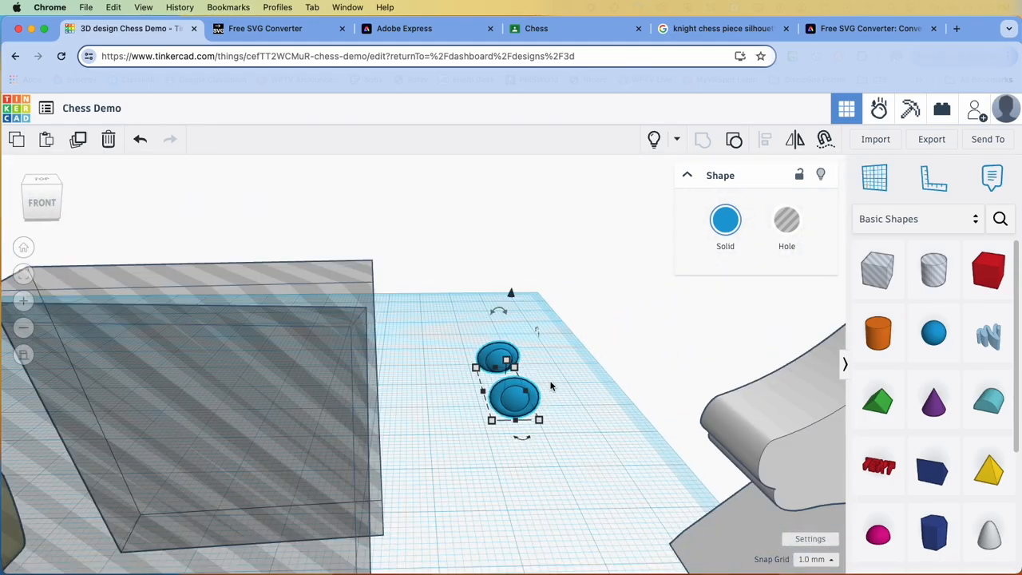
Examine the finished grey knight with its eyes and round base up close
{"action": "middle_click_drag", "start_coordinate": [529, 496], "coordinate": [647, 296]}
{"action": "scroll", "coordinate": [383, 454], "scroll_direction": "up", "scroll_amount": 3}
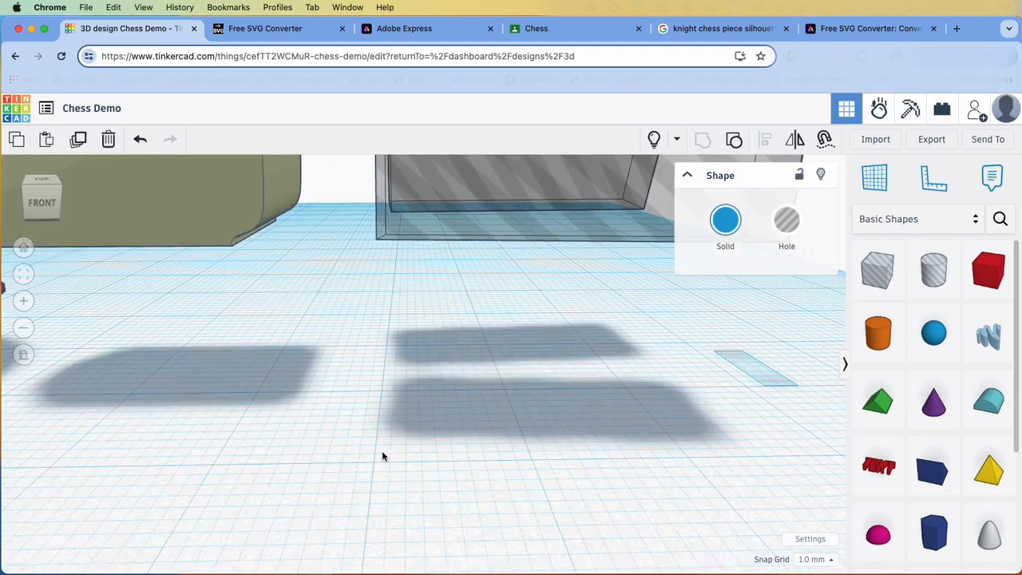
{"action": "scroll", "coordinate": [384, 456], "scroll_direction": "down", "scroll_amount": 6}
{"action": "right_click_drag", "start_coordinate": [384, 456], "coordinate": [68, 487]}
{"action": "scroll", "coordinate": [378, 410], "scroll_direction": "up", "scroll_amount": 3}
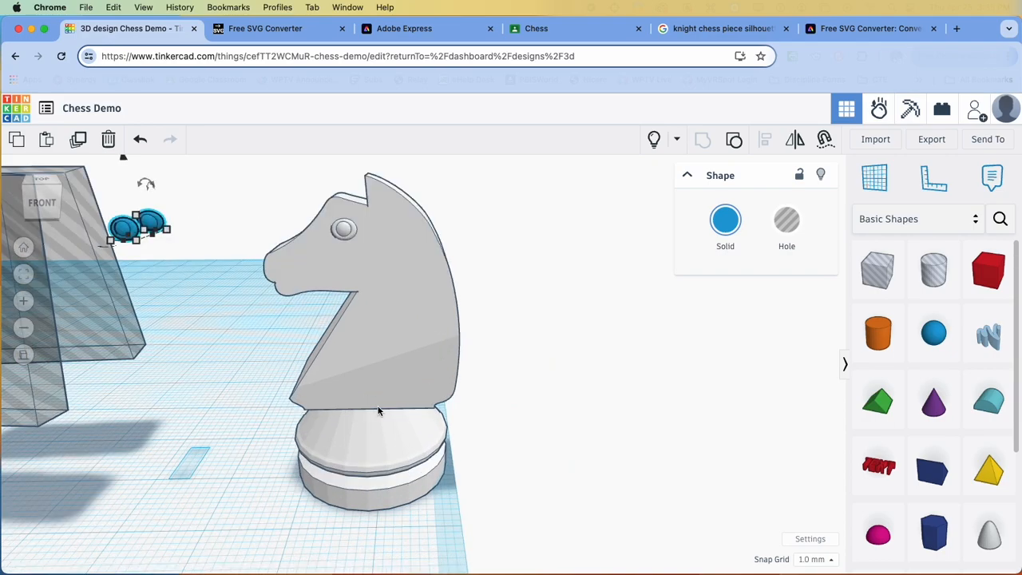
{"action": "left_click", "coordinate": [356, 354]}
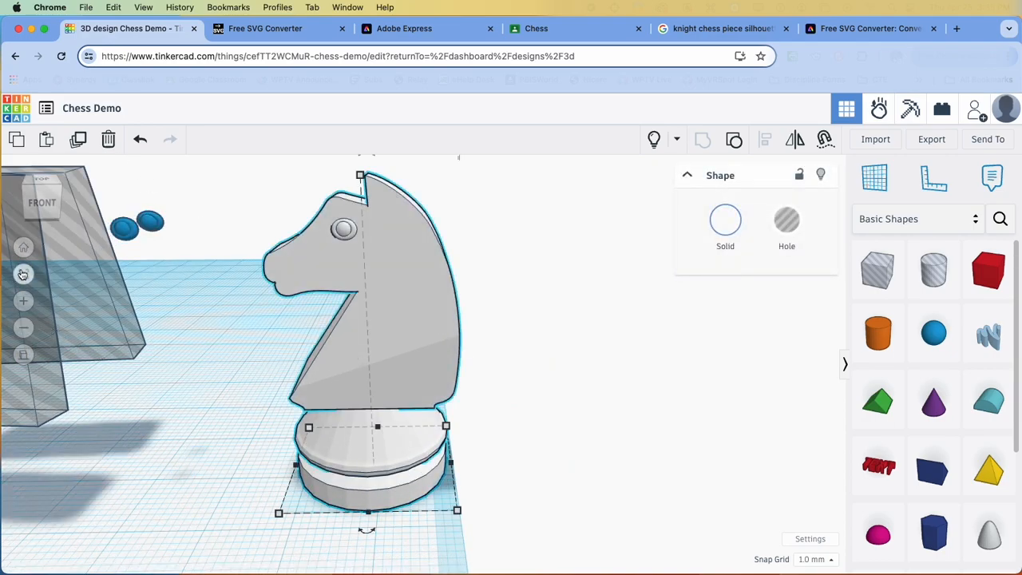
{"action": "left_click", "coordinate": [22, 274]}
{"action": "right_click_drag", "start_coordinate": [441, 385], "coordinate": [514, 392]}
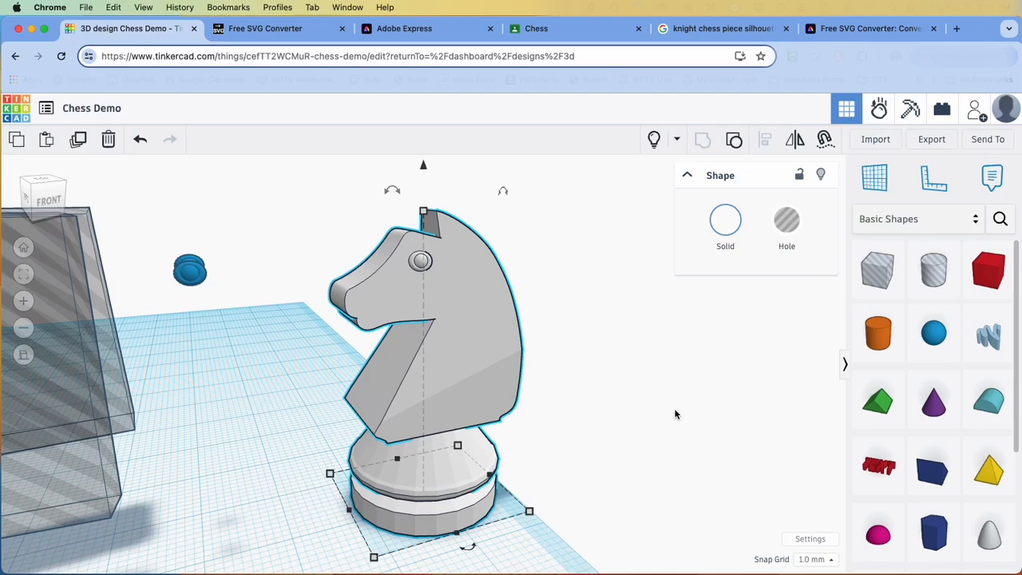